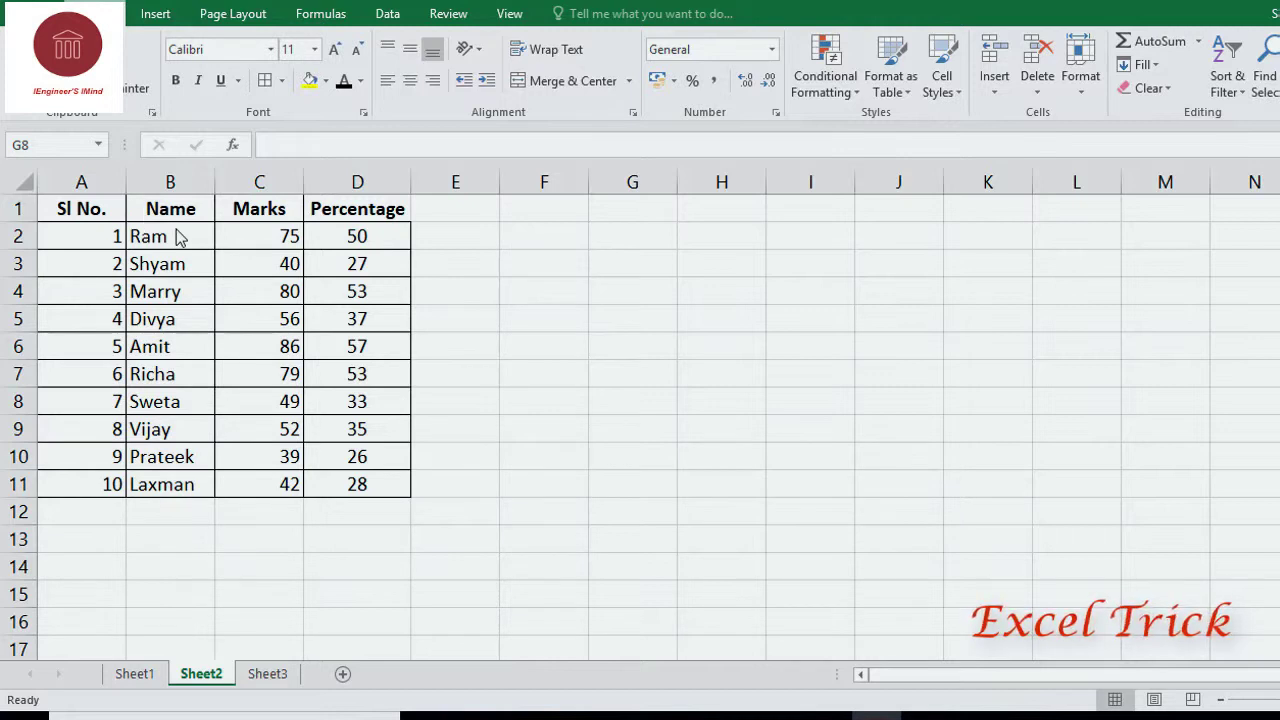
Select the Percentage column D1:D11, including its header, and copy it.
left_click(346, 237)
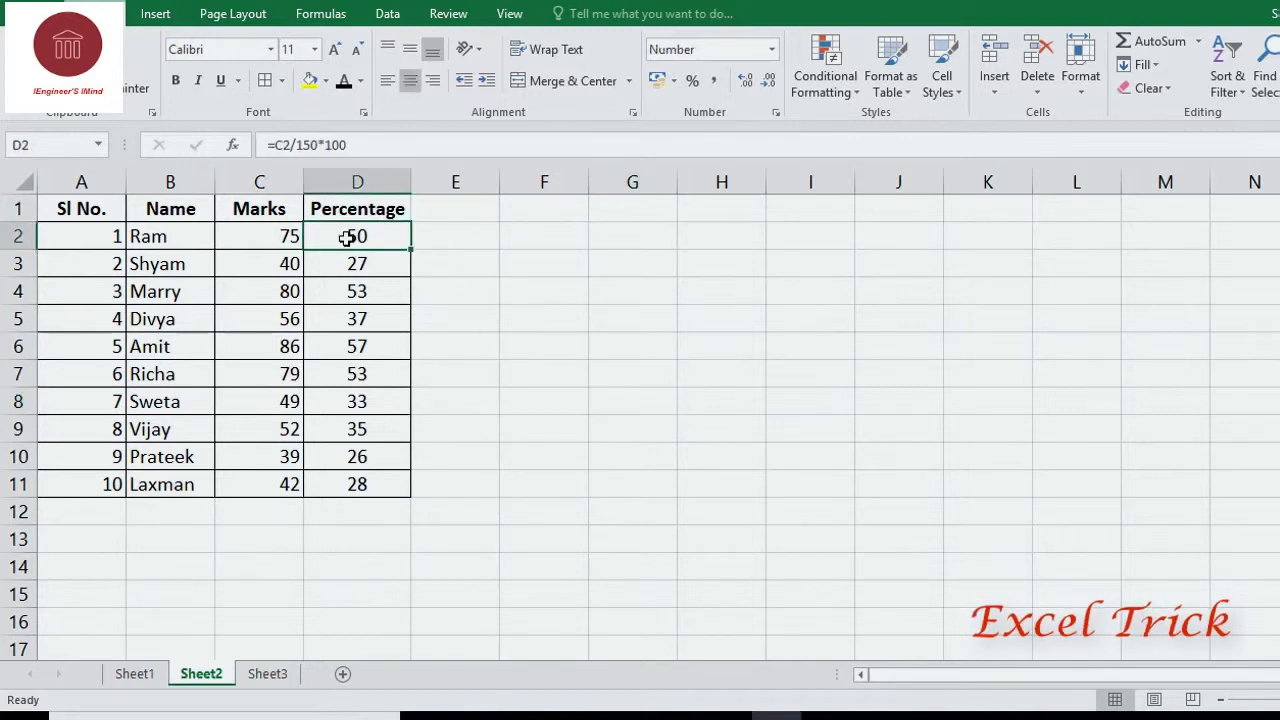
left_click_drag(285, 237, 287, 480)
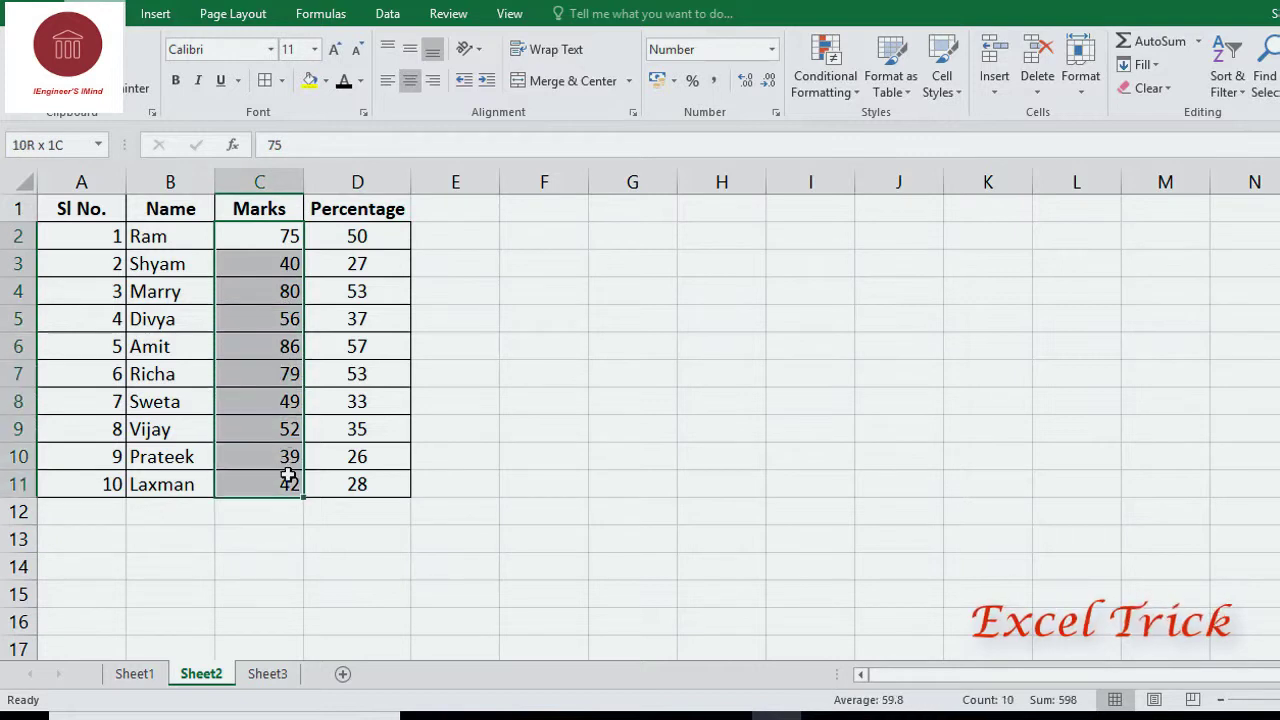
left_click(373, 225)
left_click_drag(373, 225, 368, 487)
left_click(458, 462)
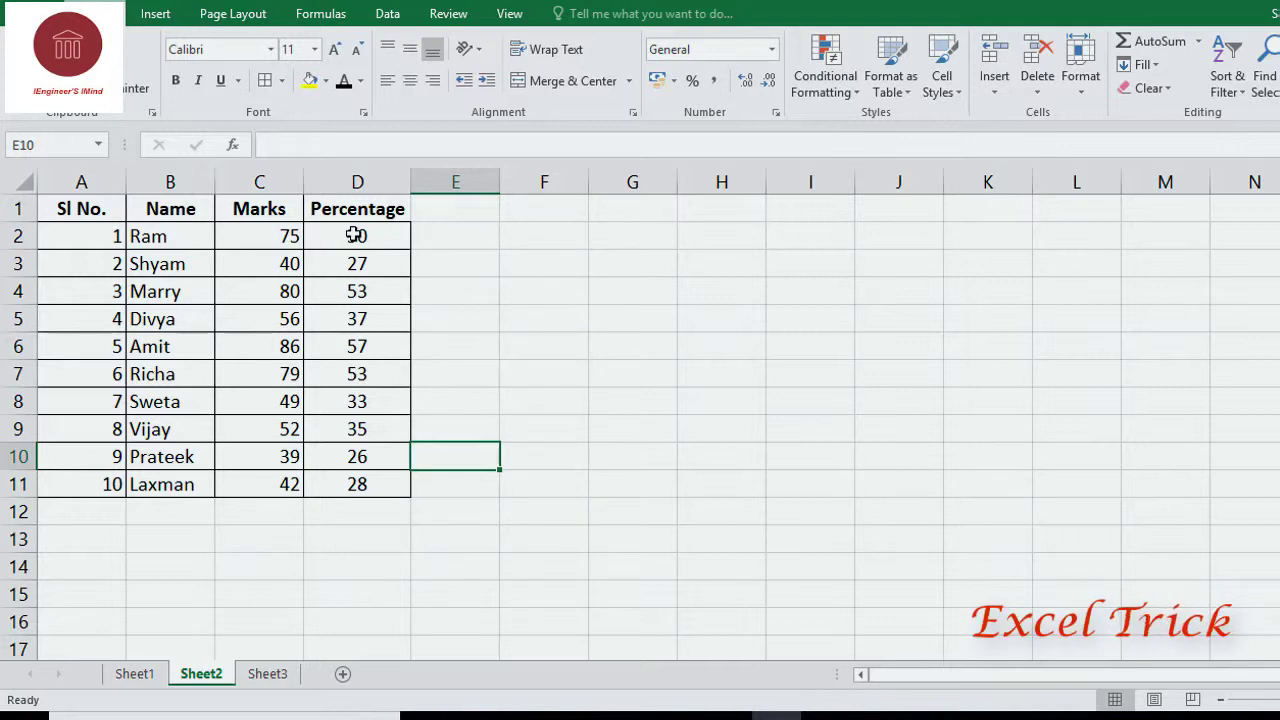
left_click_drag(355, 235, 348, 485)
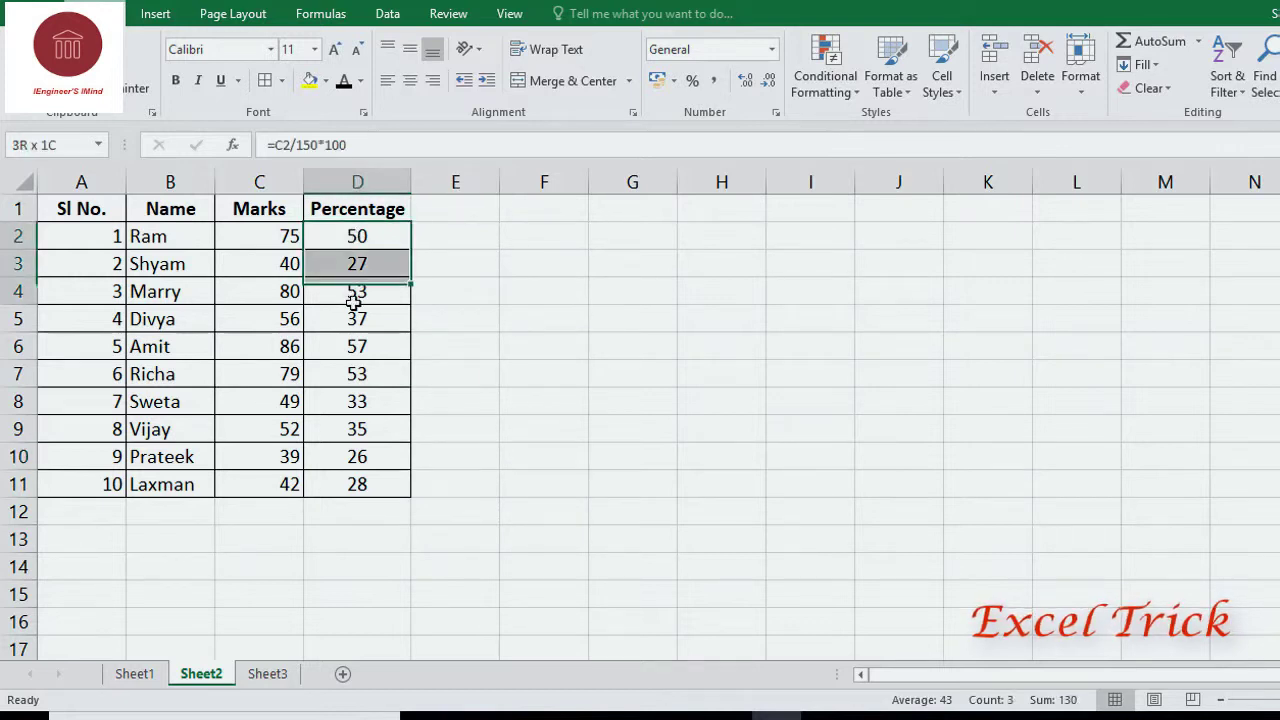
right_click(349, 487)
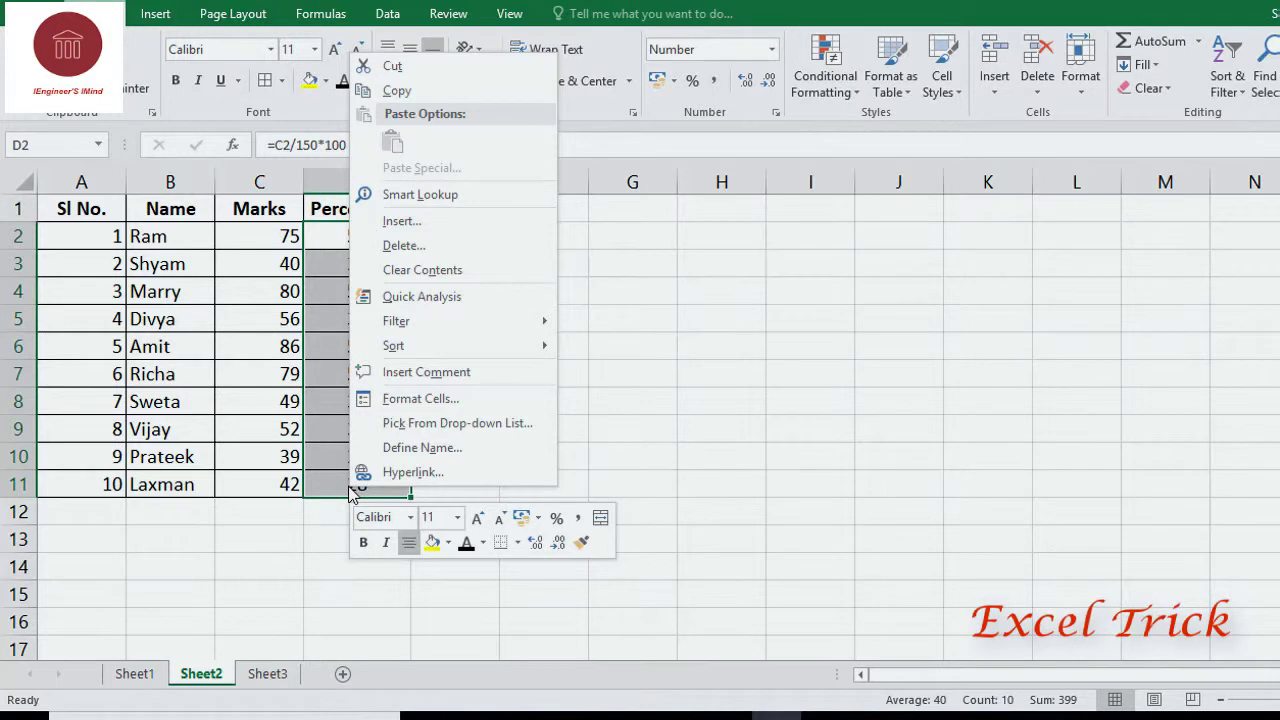
key("Escape")
key("ctrl+c")
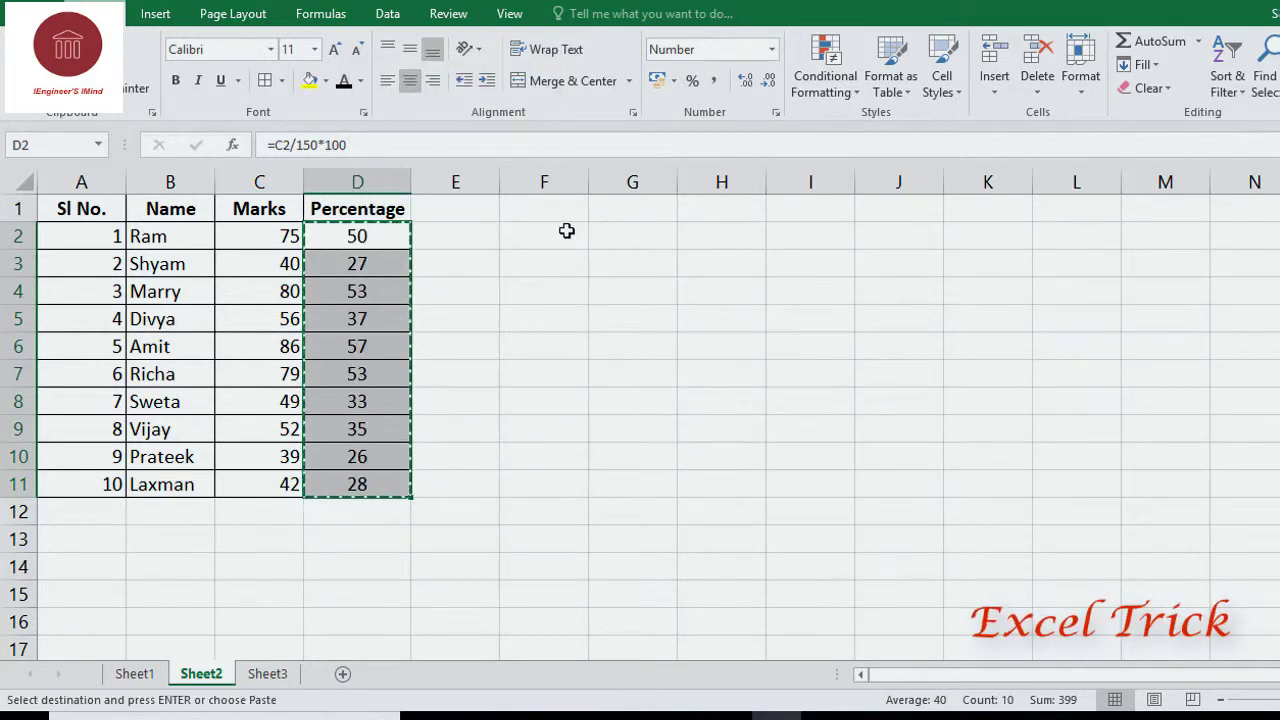
key("ctrl+c")
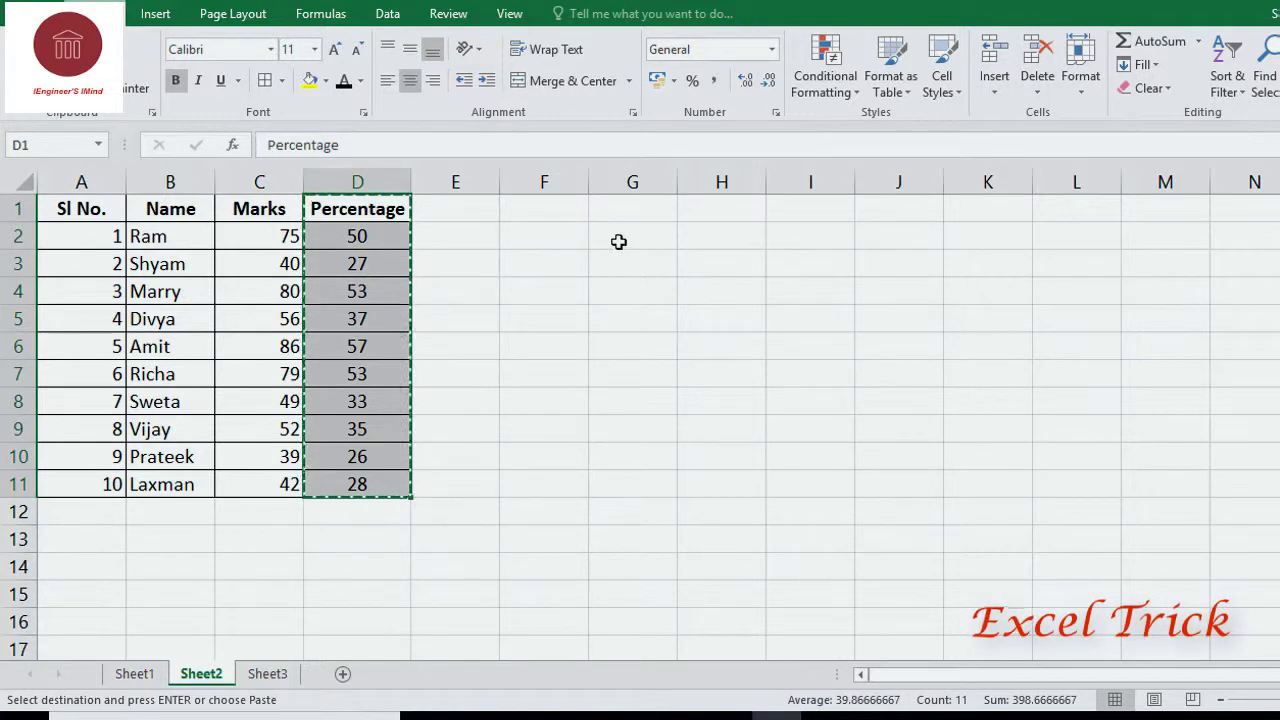
Paste the copied column at G2, then check G3's shifted formula, which returns 0.
left_click(619, 241)
key("ctrl+v")
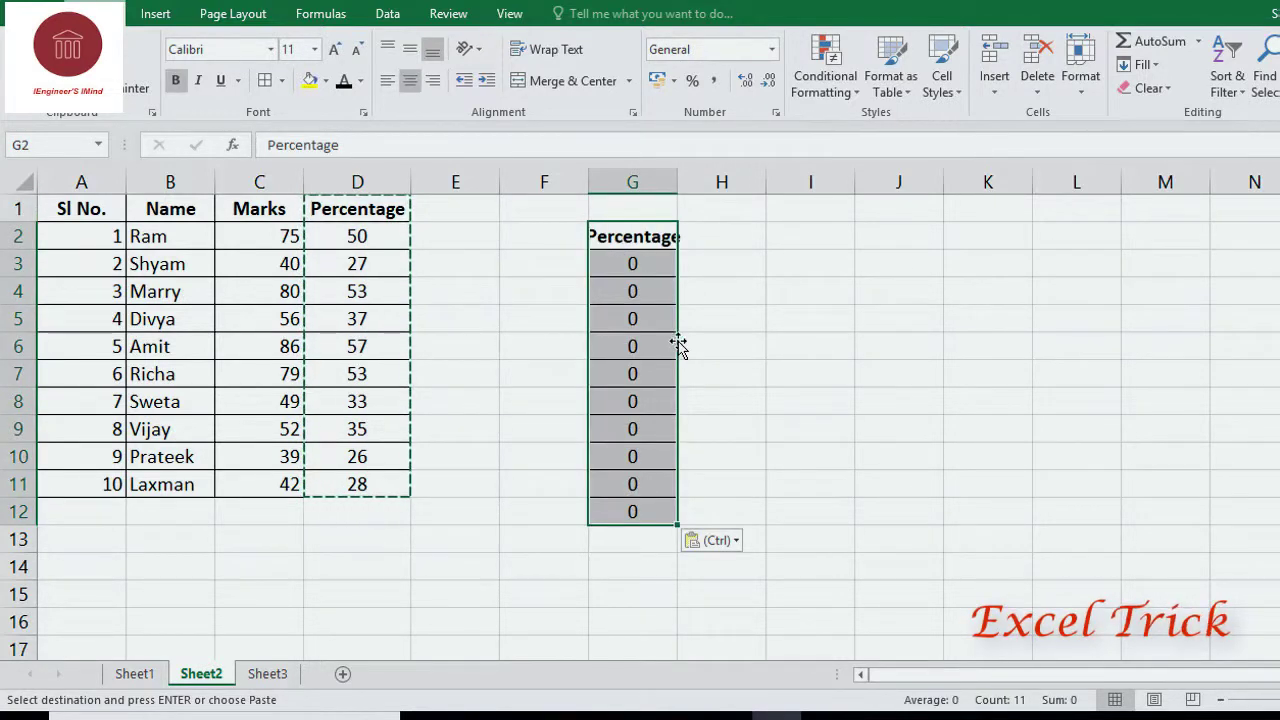
left_click(636, 248)
left_click(636, 265)
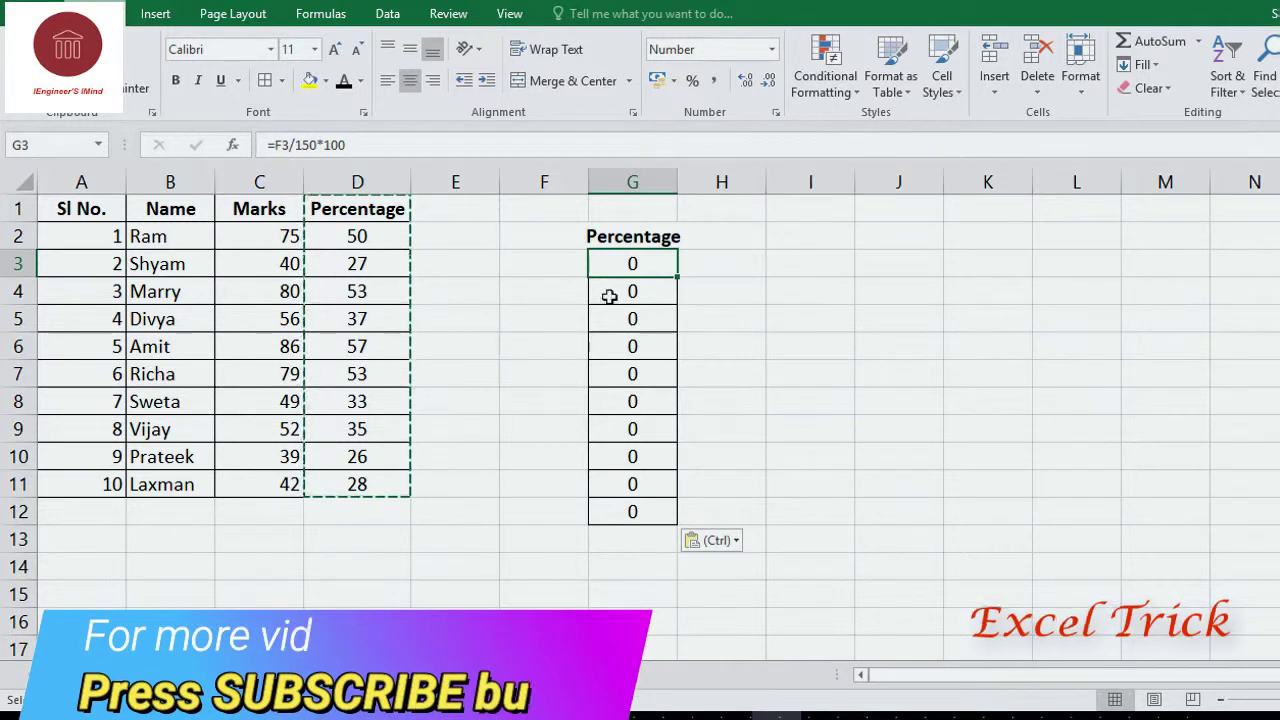
Clear the pasted cells G2:G12 that show zeros.
left_click(708, 452)
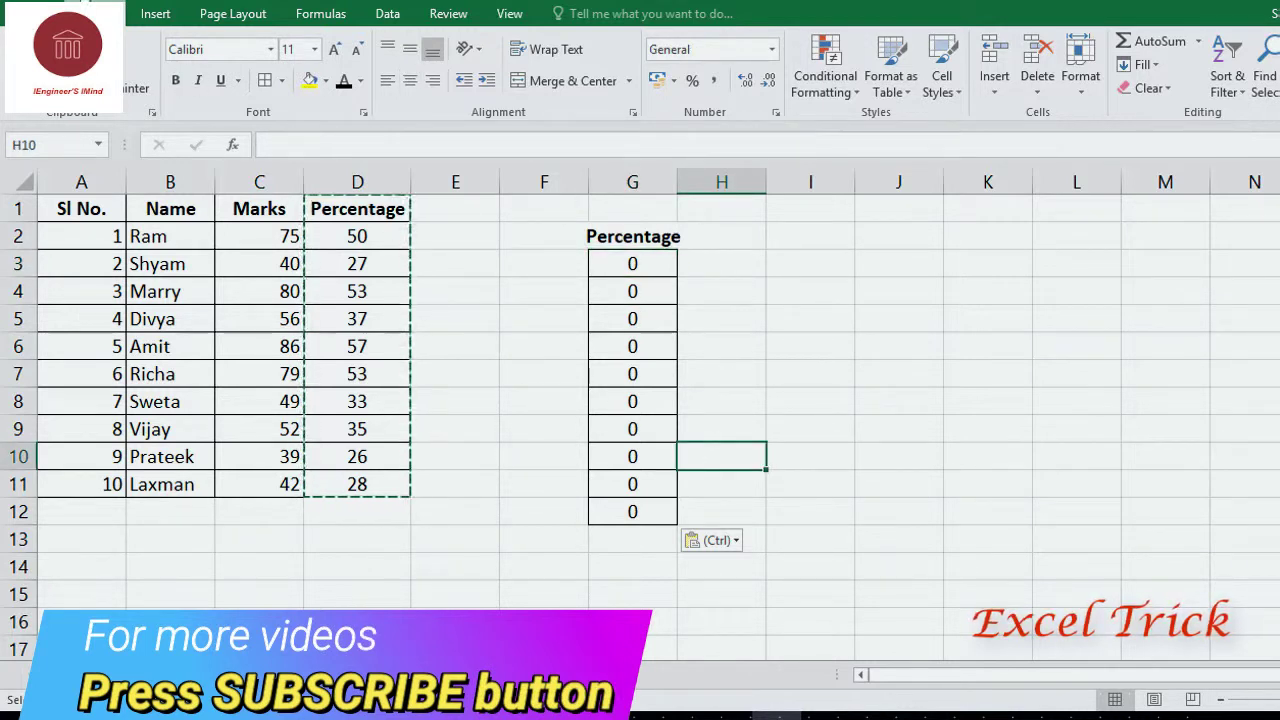
left_click_drag(632, 236, 632, 511)
left_click(534, 307)
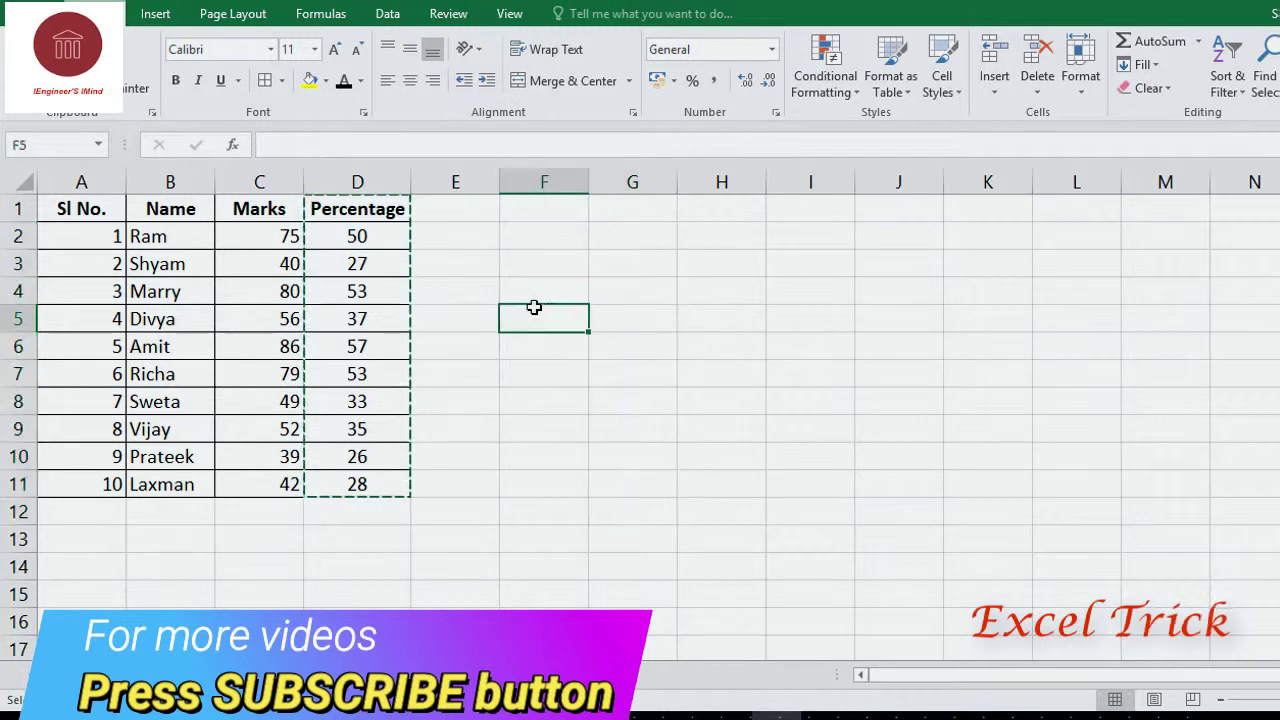
Paste the copied percentages into G2 as Values through Paste Special.
right_click(616, 242)
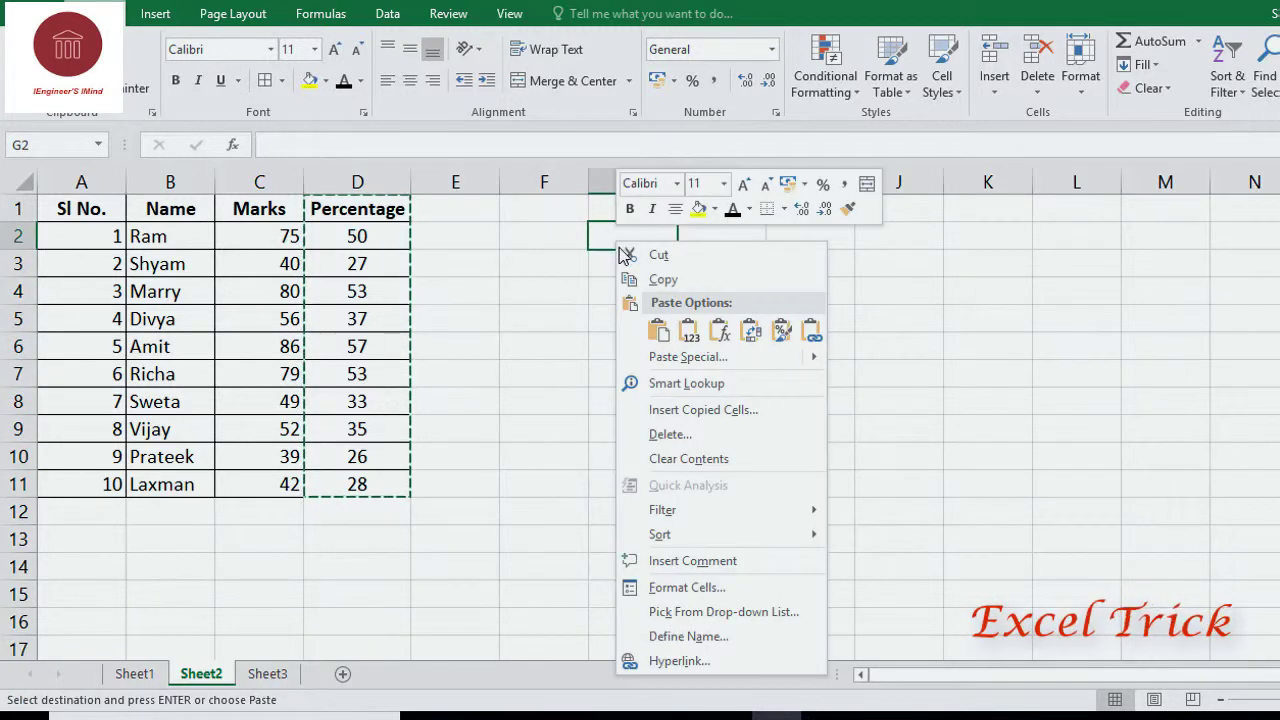
mouse_move(662, 358)
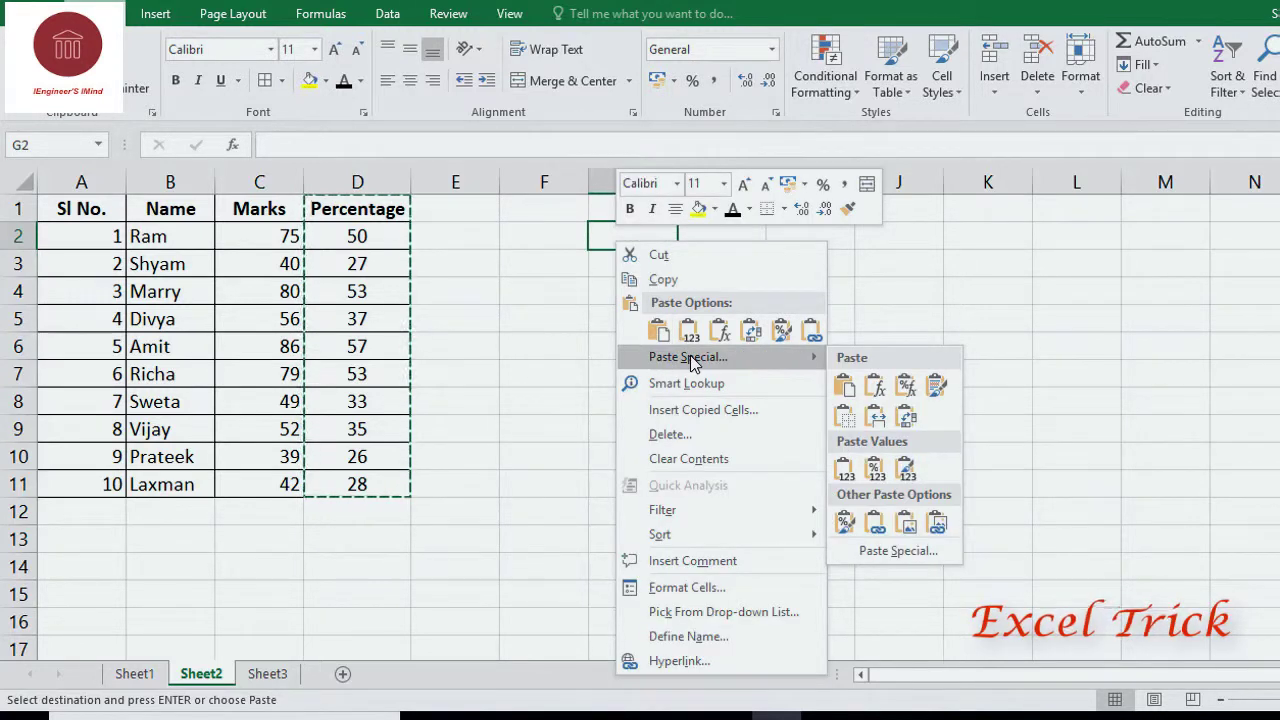
left_click(690, 358)
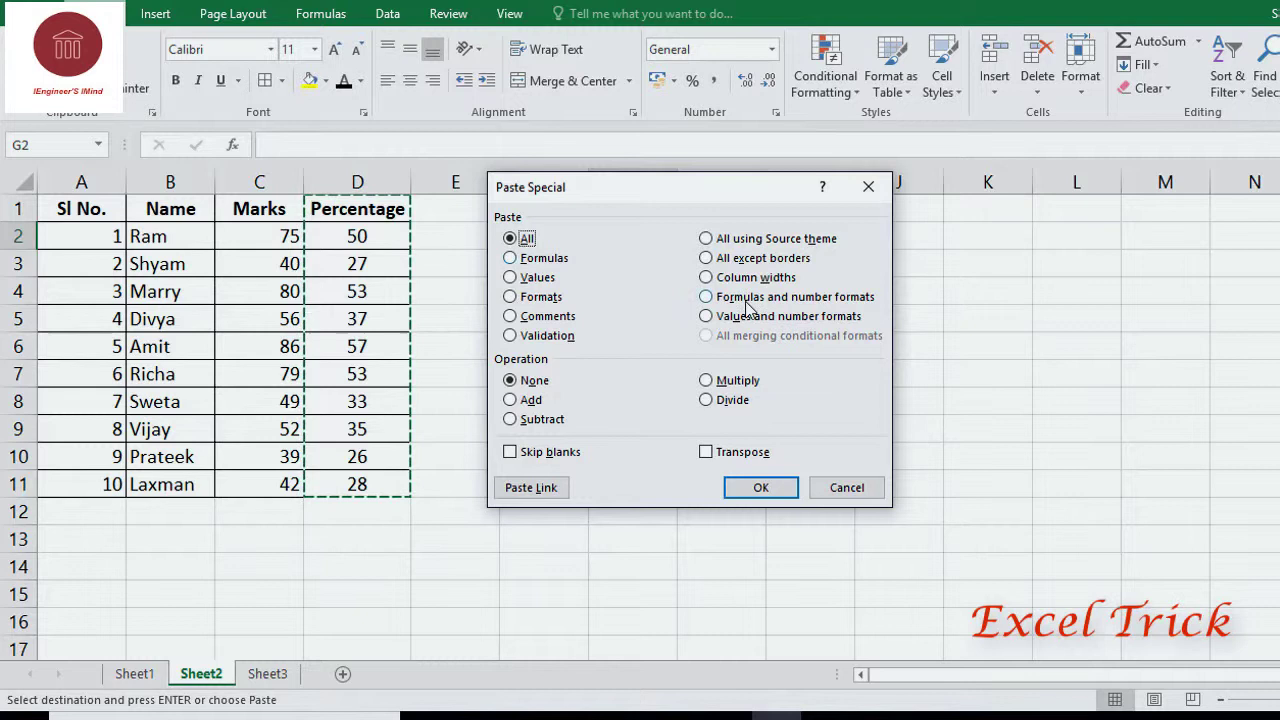
left_click(516, 279)
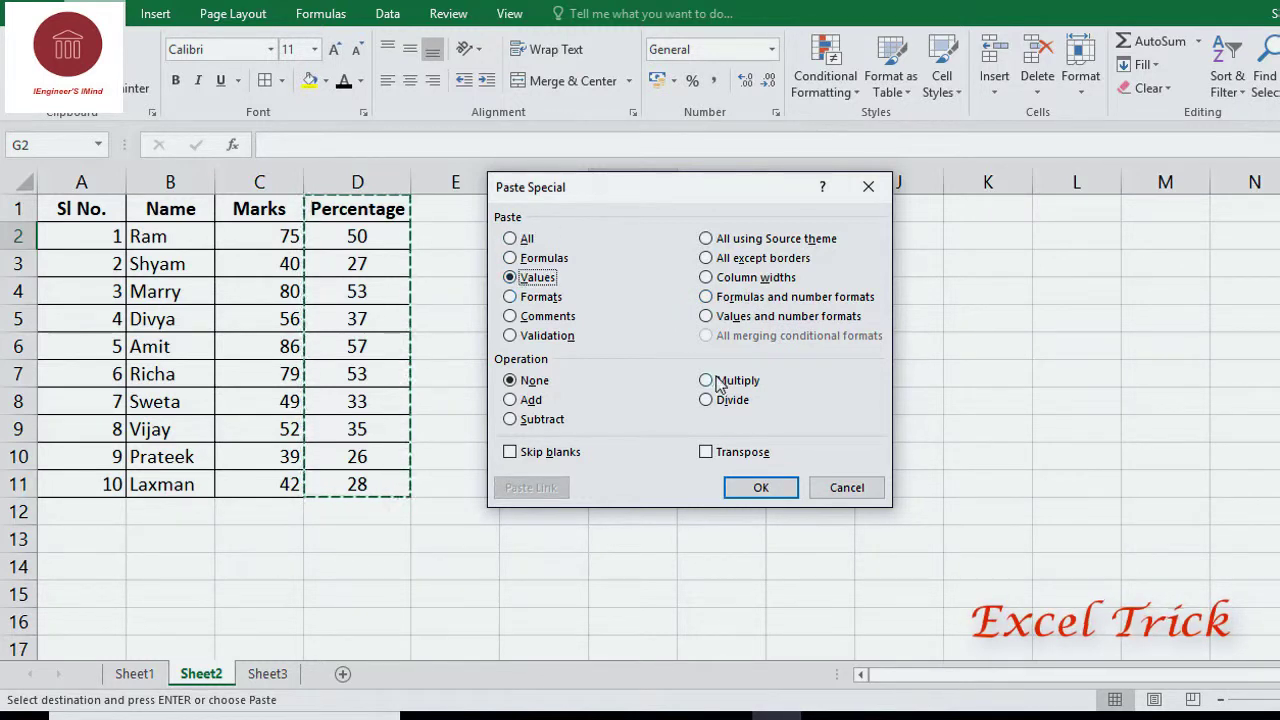
left_click(755, 489)
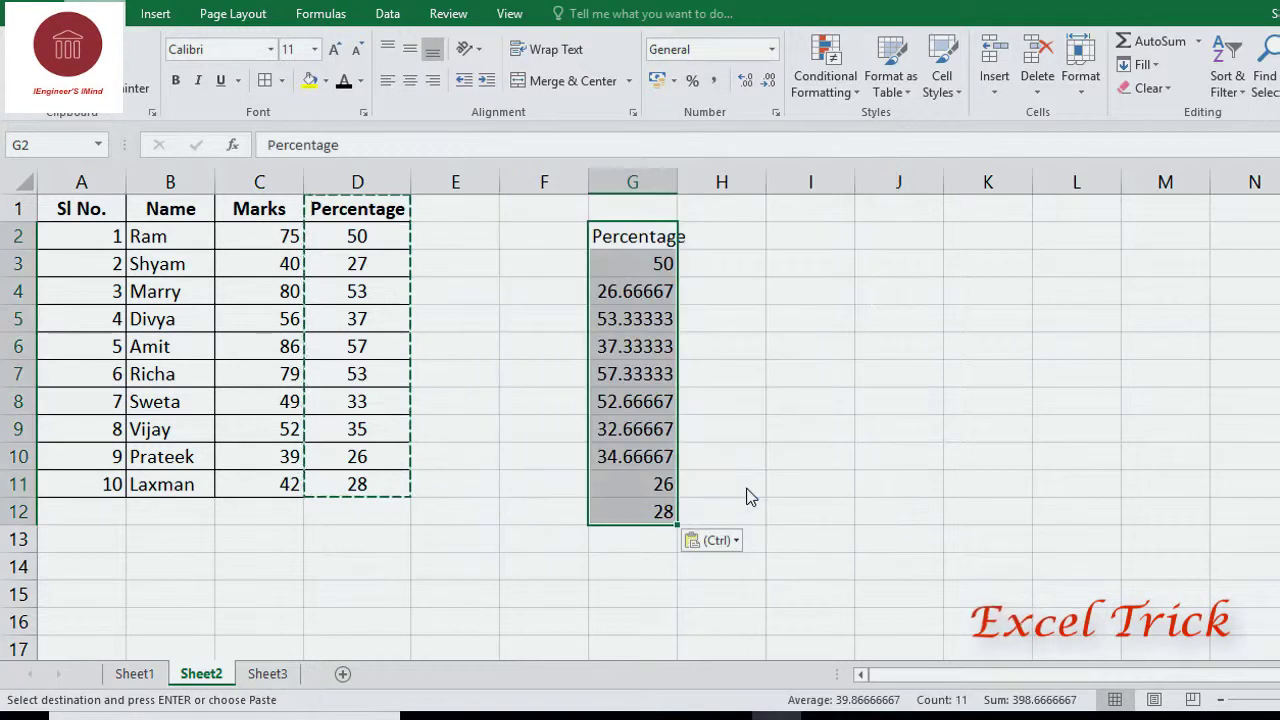
left_click(728, 431)
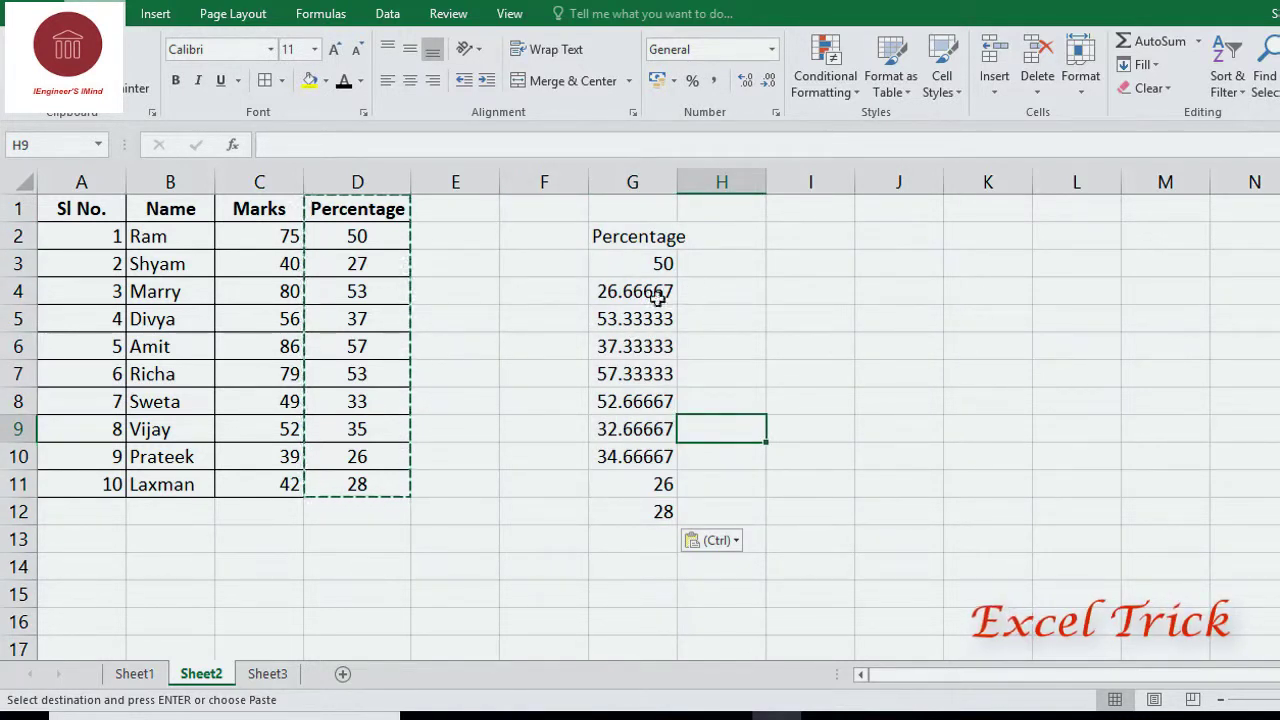
left_click(643, 180)
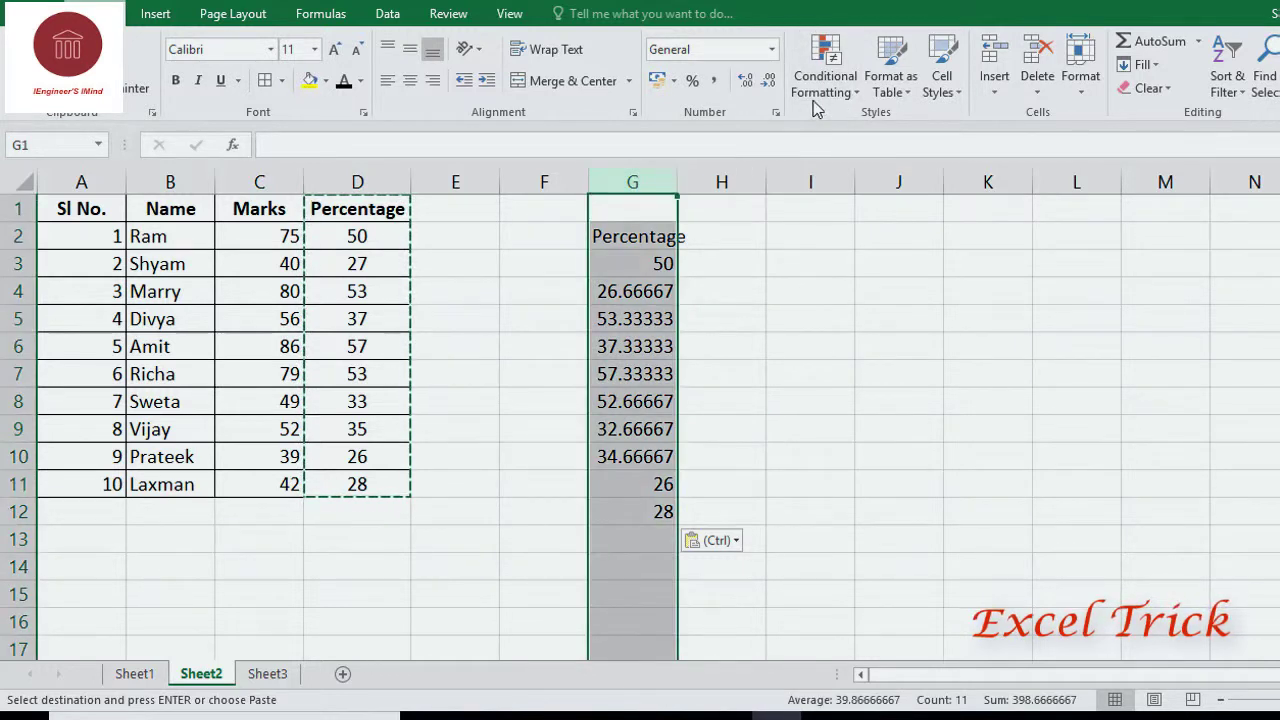
left_click(771, 90)
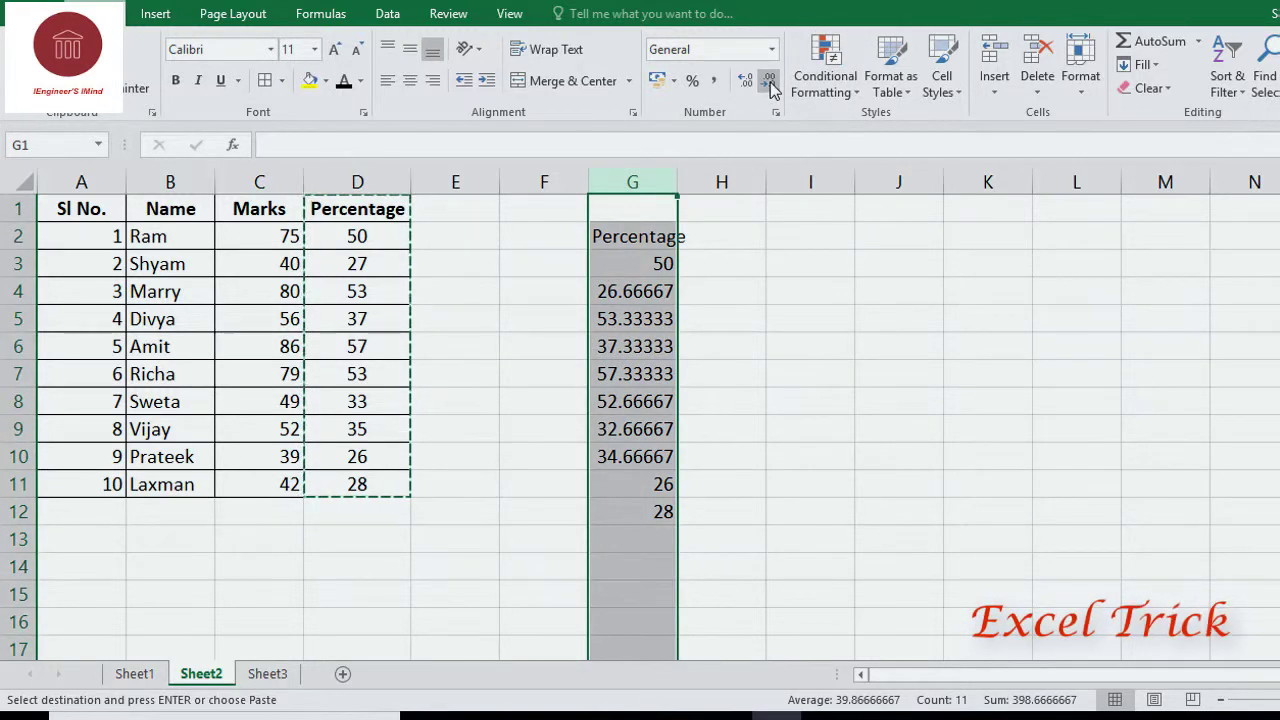
left_click(771, 90)
left_click(792, 428)
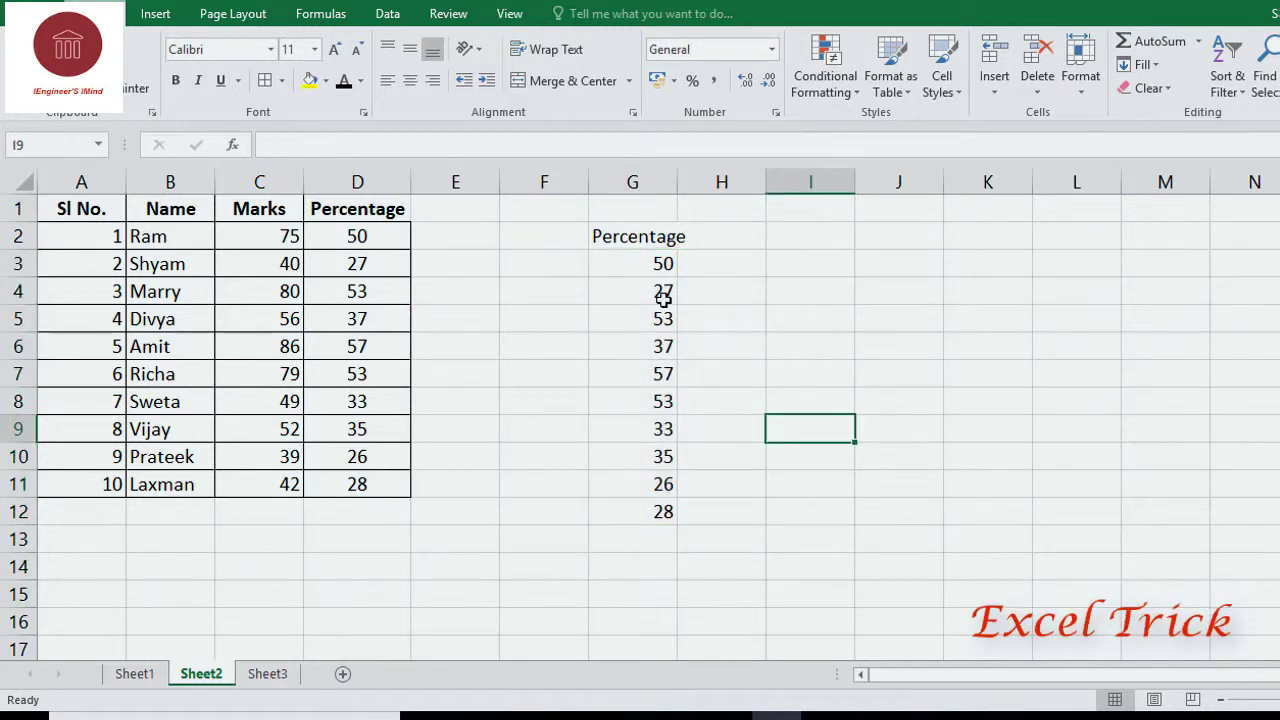
left_click_drag(661, 264, 656, 517)
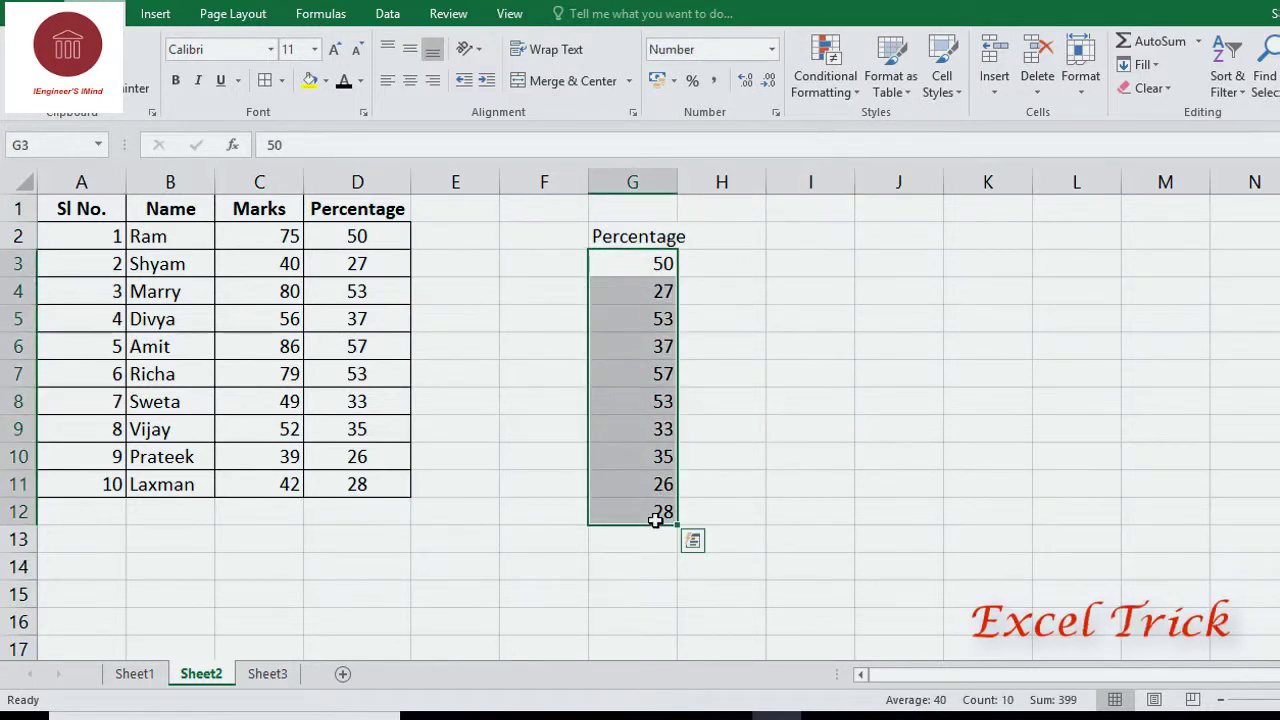
left_click(718, 484)
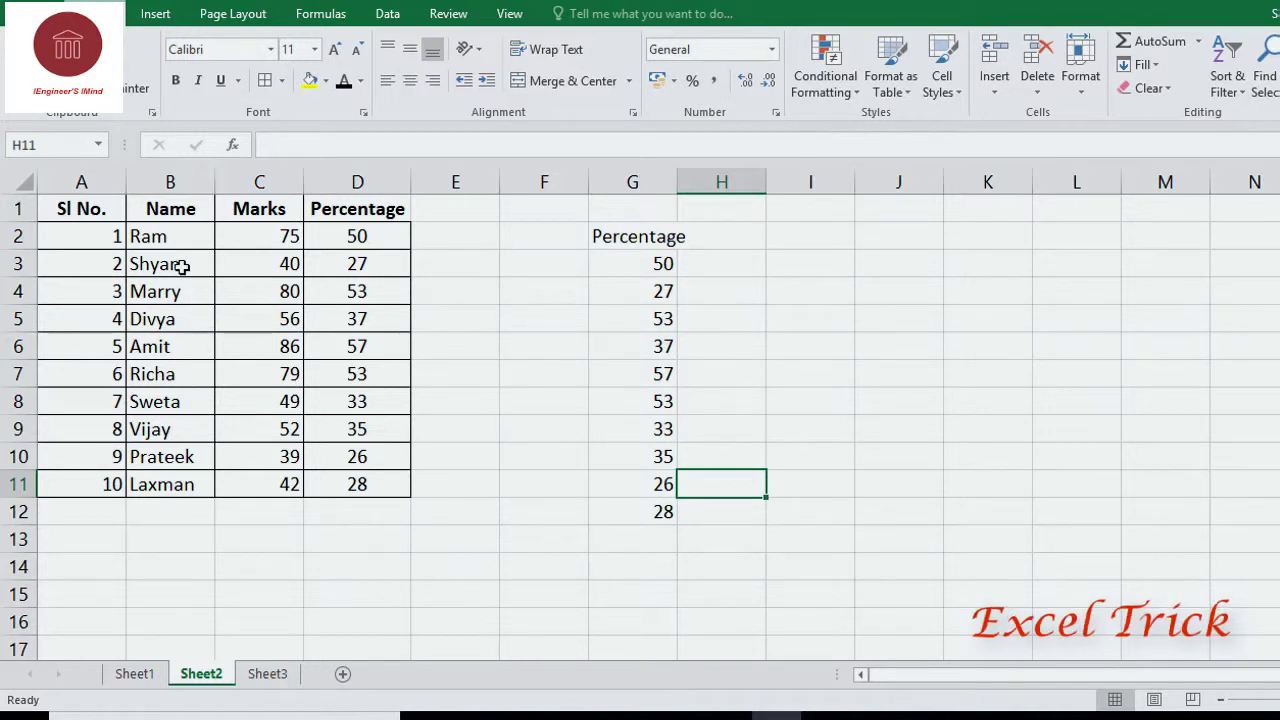
Copy the ten student names in B2:B11.
left_click_drag(166, 234, 172, 480)
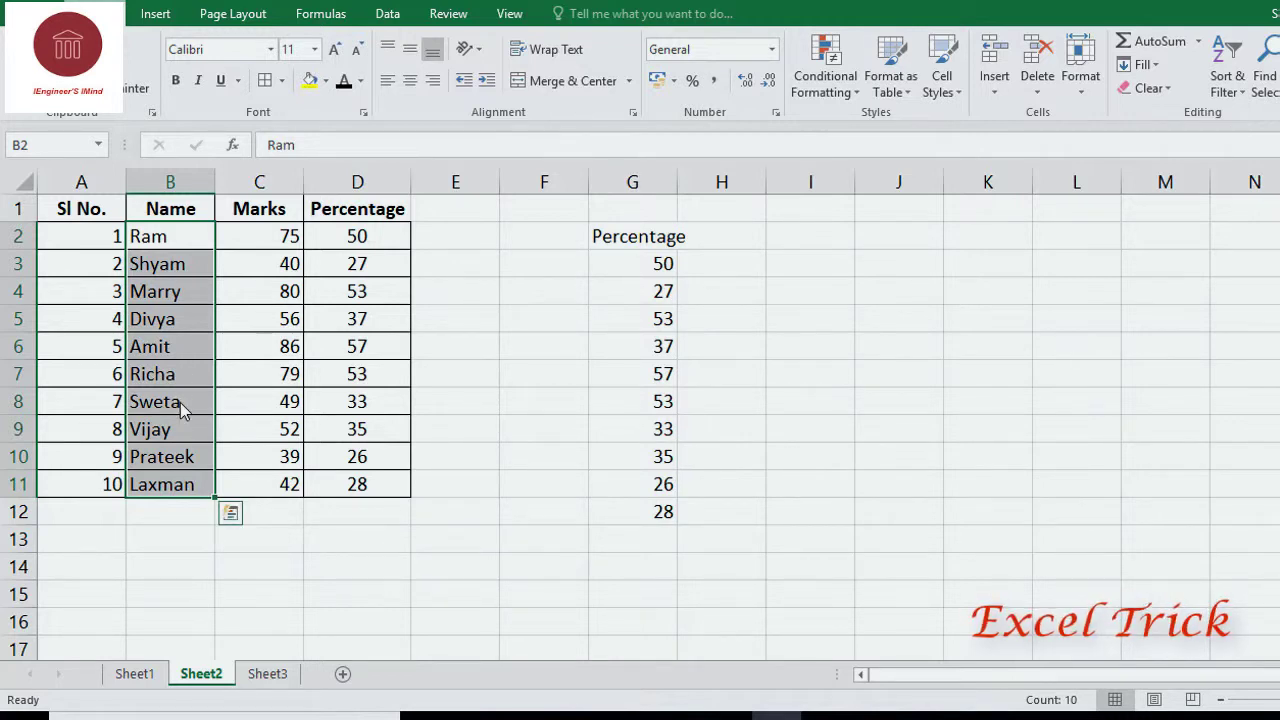
right_click(181, 403)
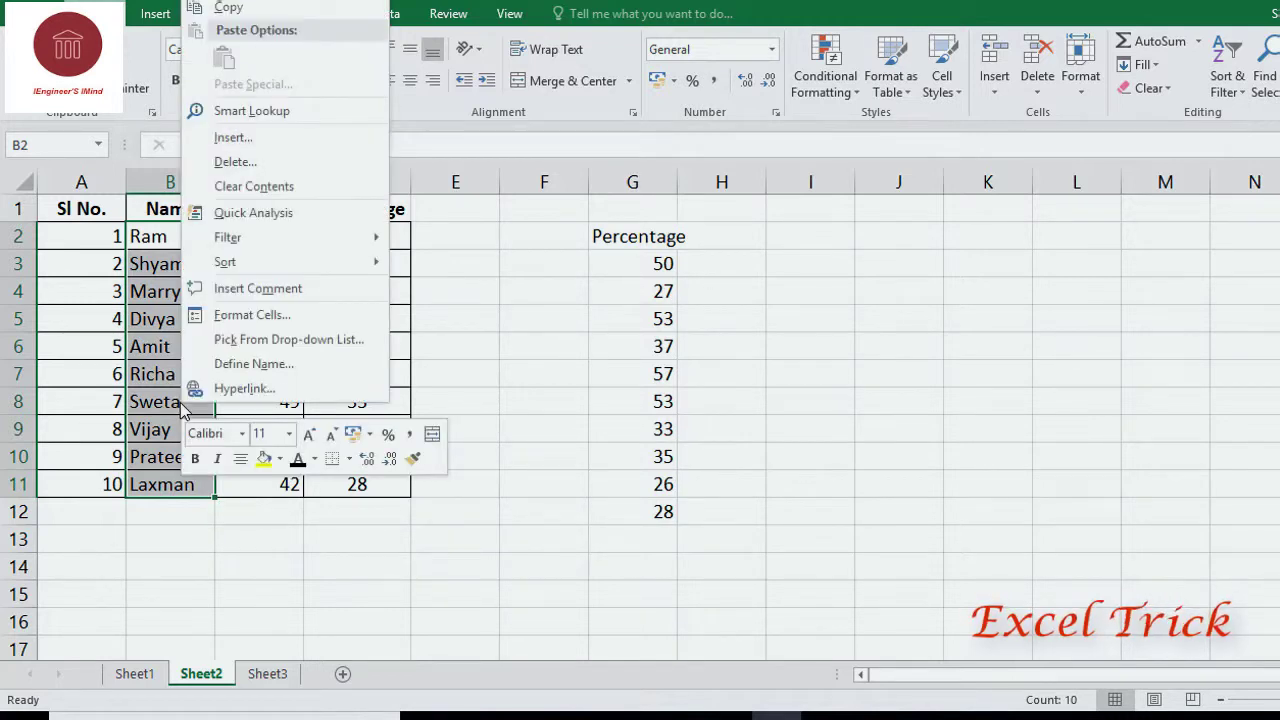
left_click(249, 10)
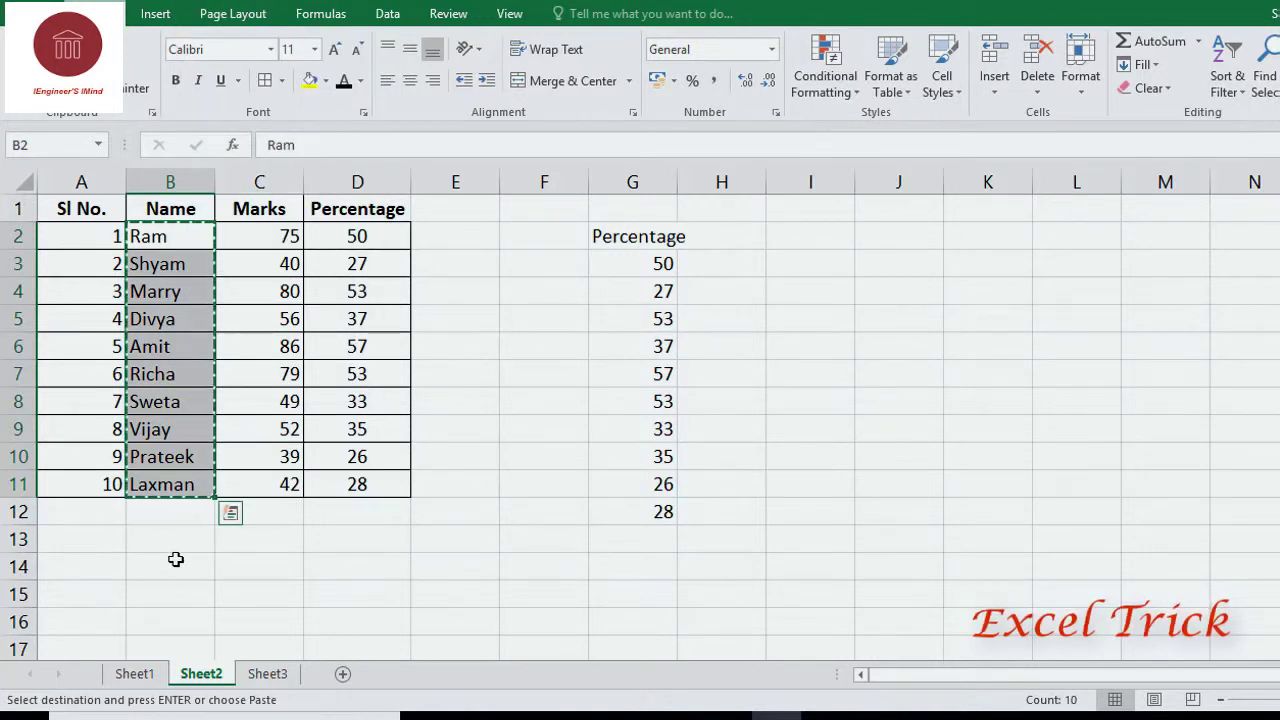
Paste the names at B14 with Transpose so they run across B14:K14.
left_click(18, 566)
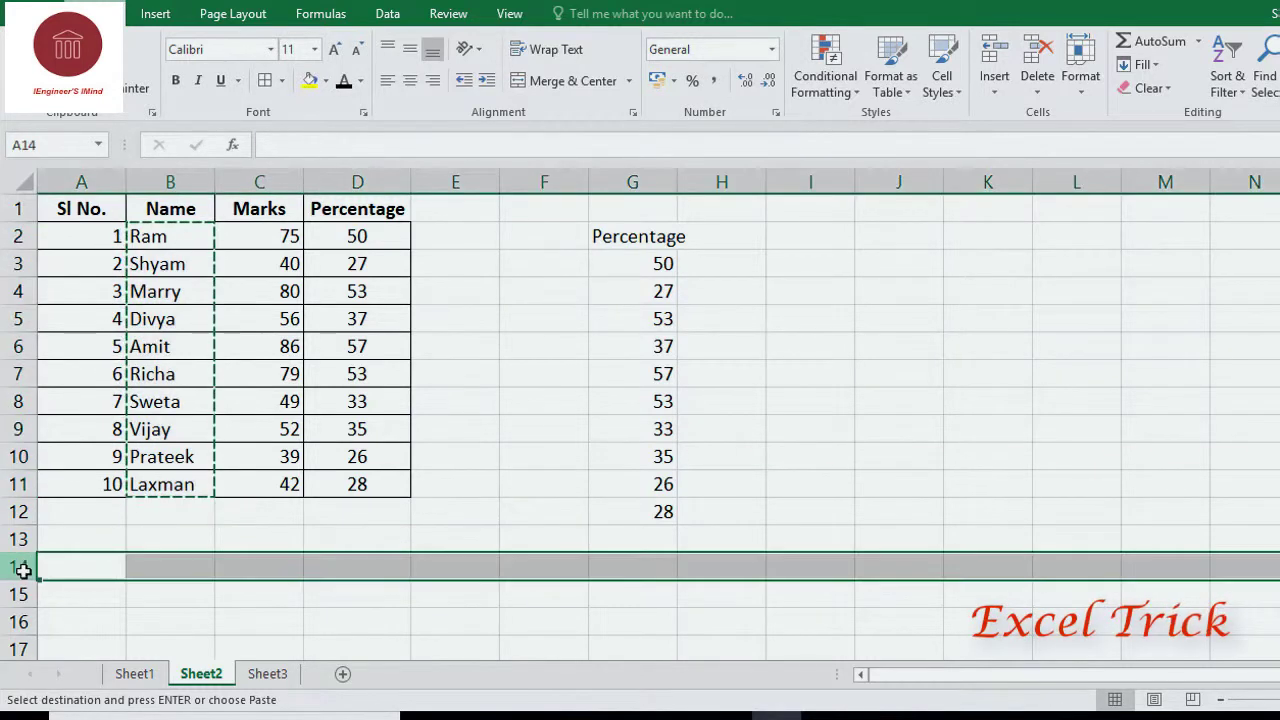
left_click(183, 566)
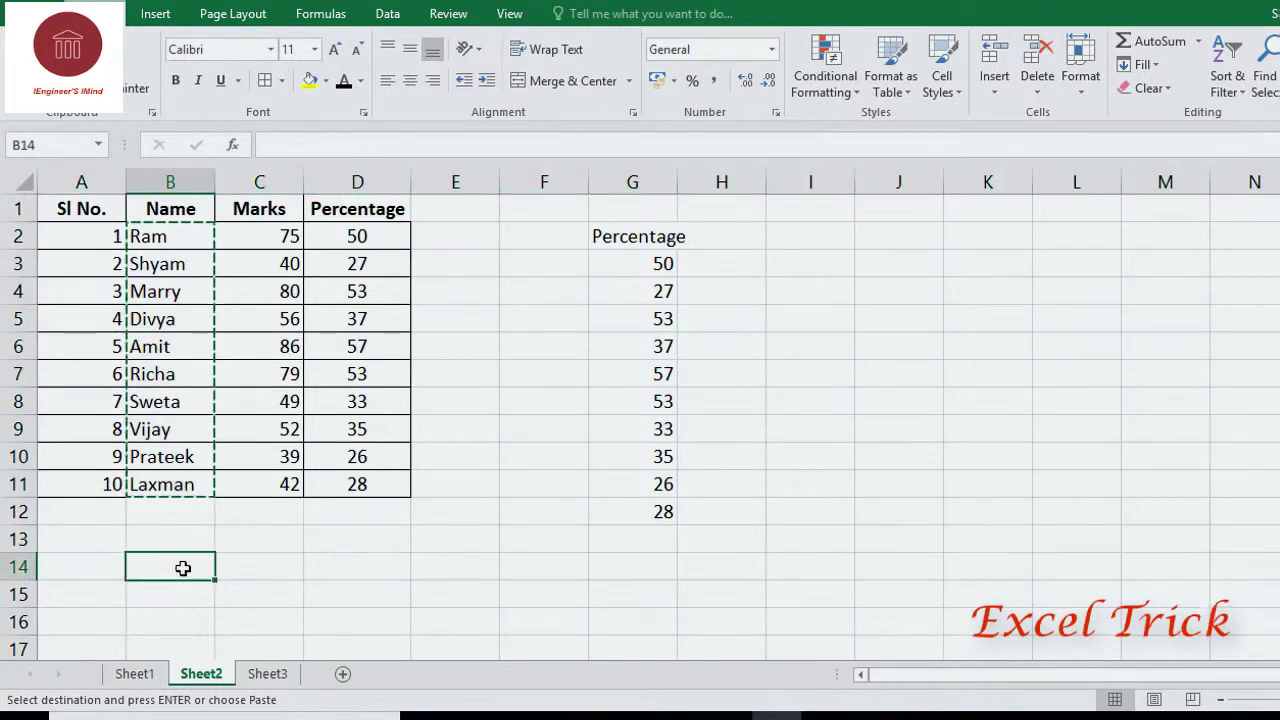
right_click(183, 575)
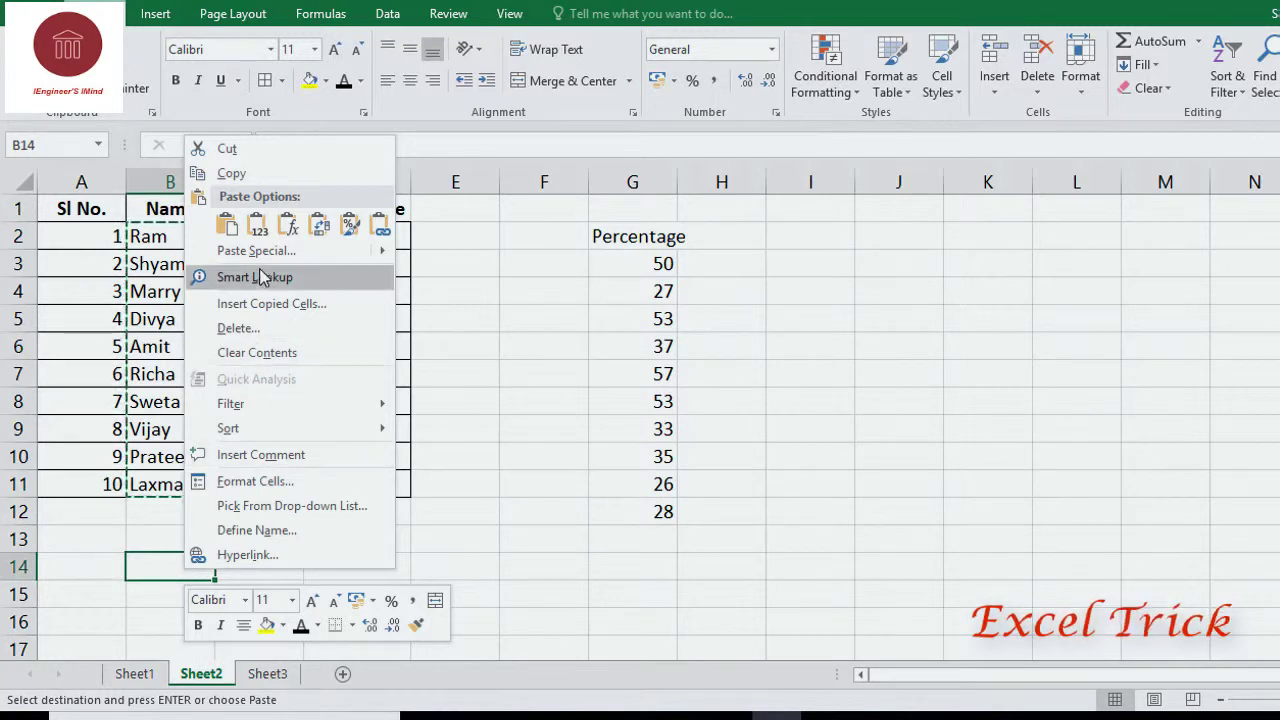
mouse_move(272, 262)
left_click(311, 253)
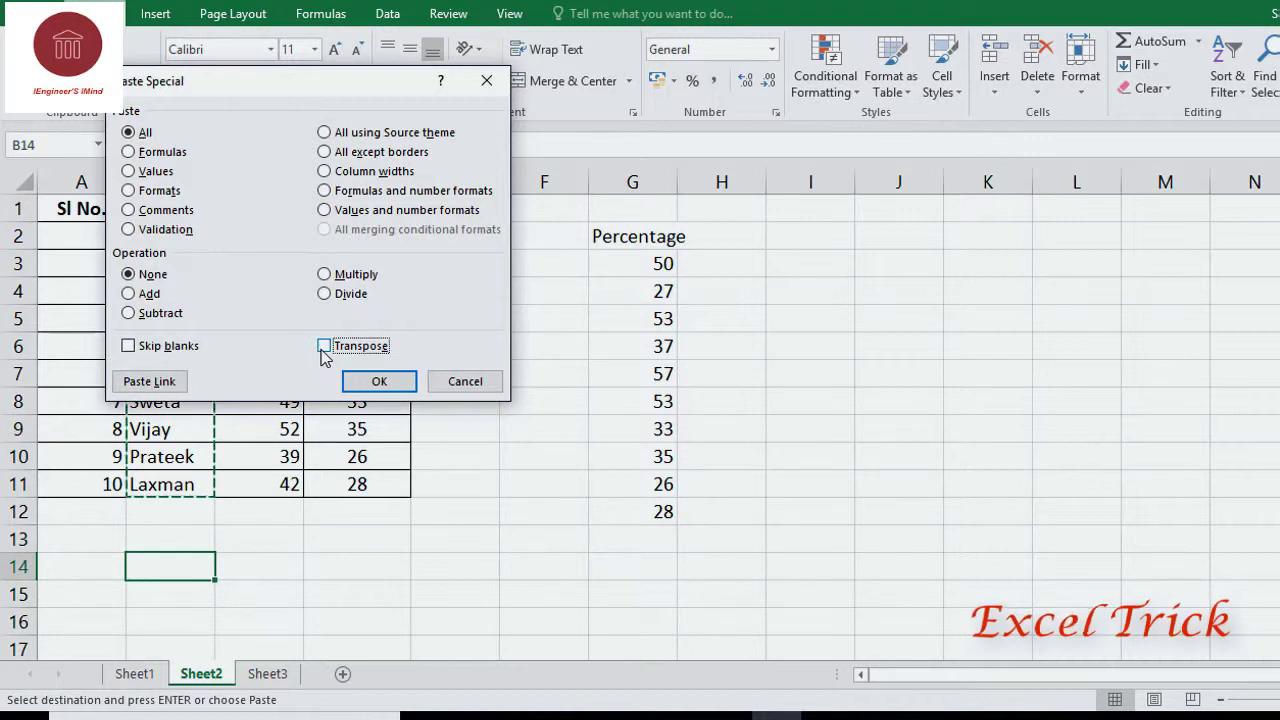
left_click(324, 346)
left_click(380, 383)
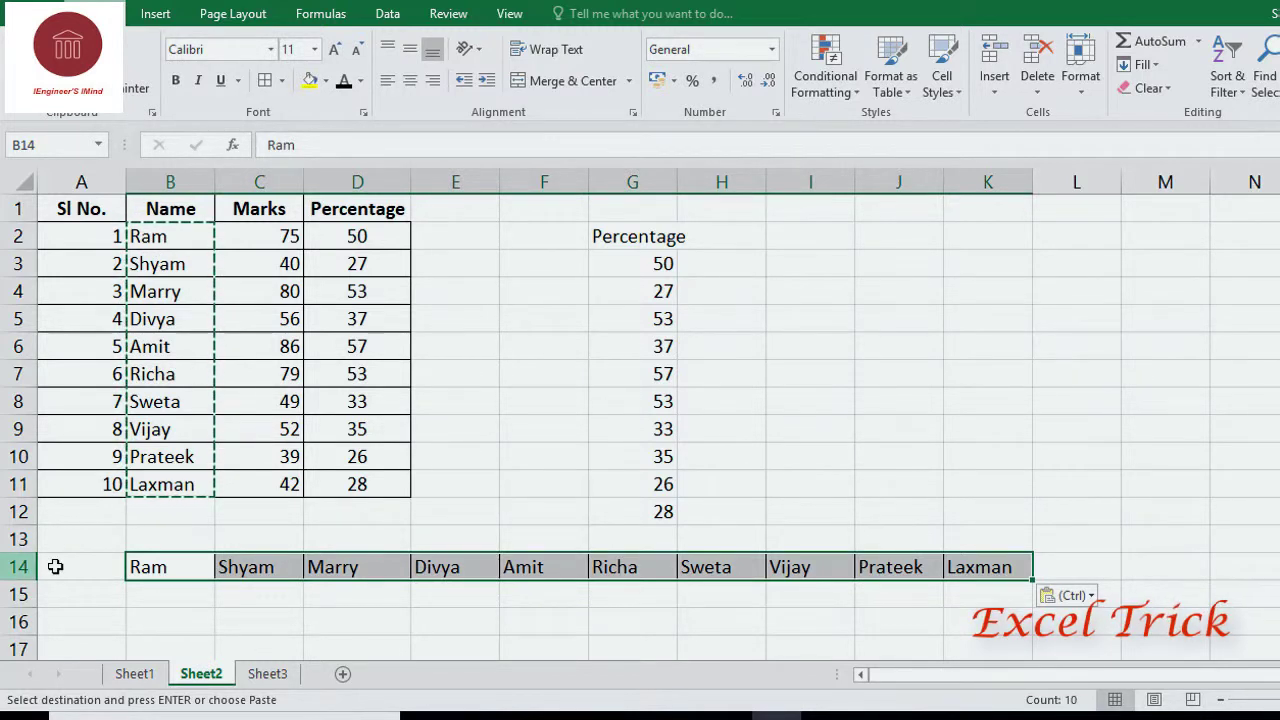
left_click(192, 595)
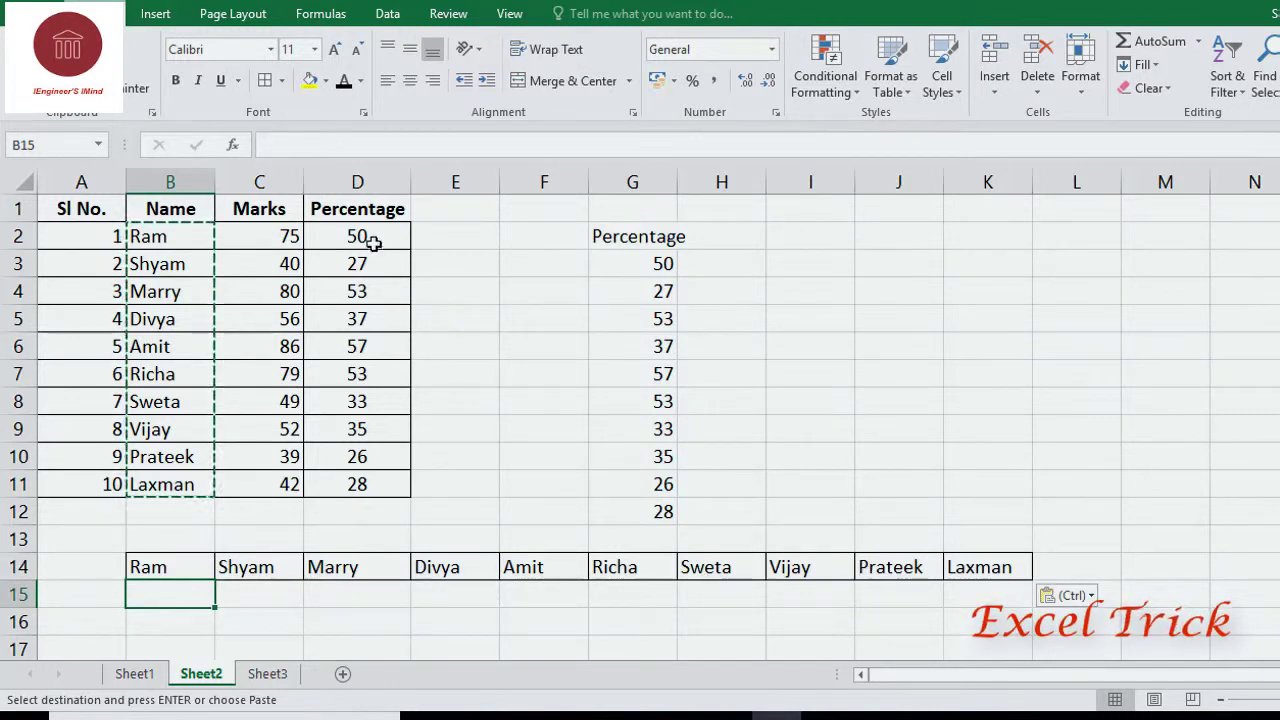
Copy the D2:D11 percentage formulas and paste them into I2 with Paste Special Formulas only.
left_click_drag(372, 243, 370, 473)
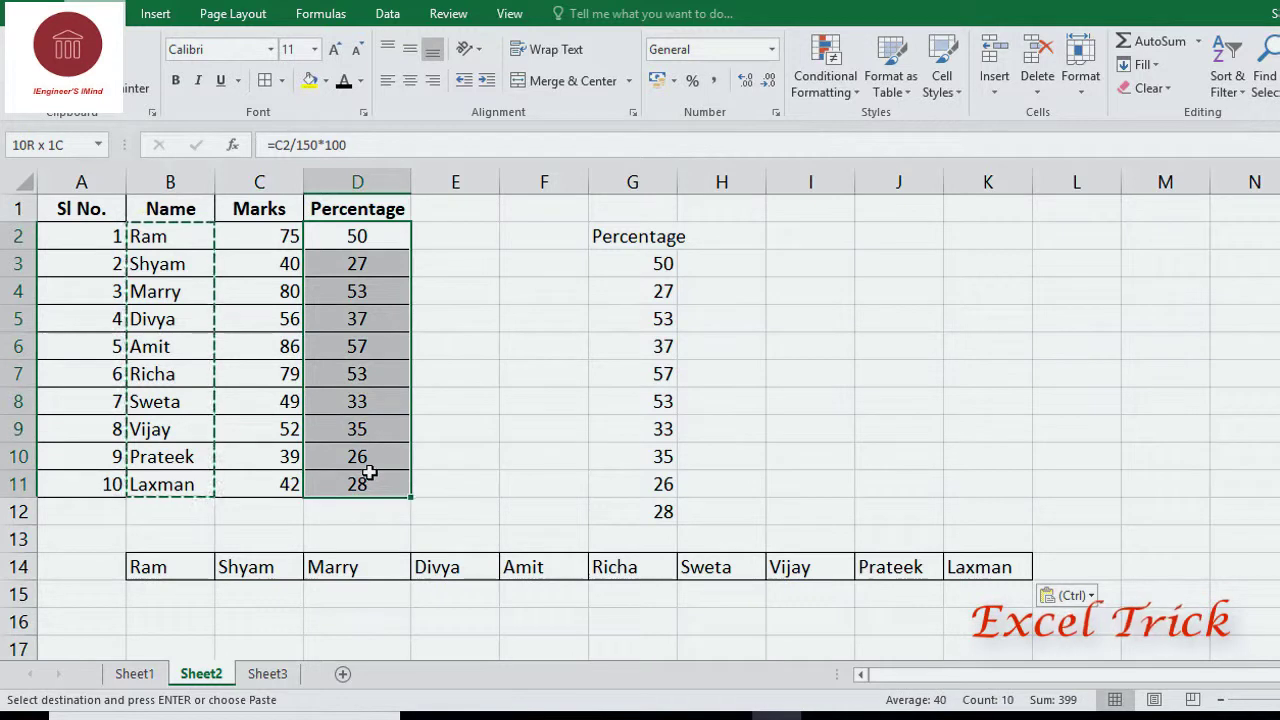
right_click(370, 380)
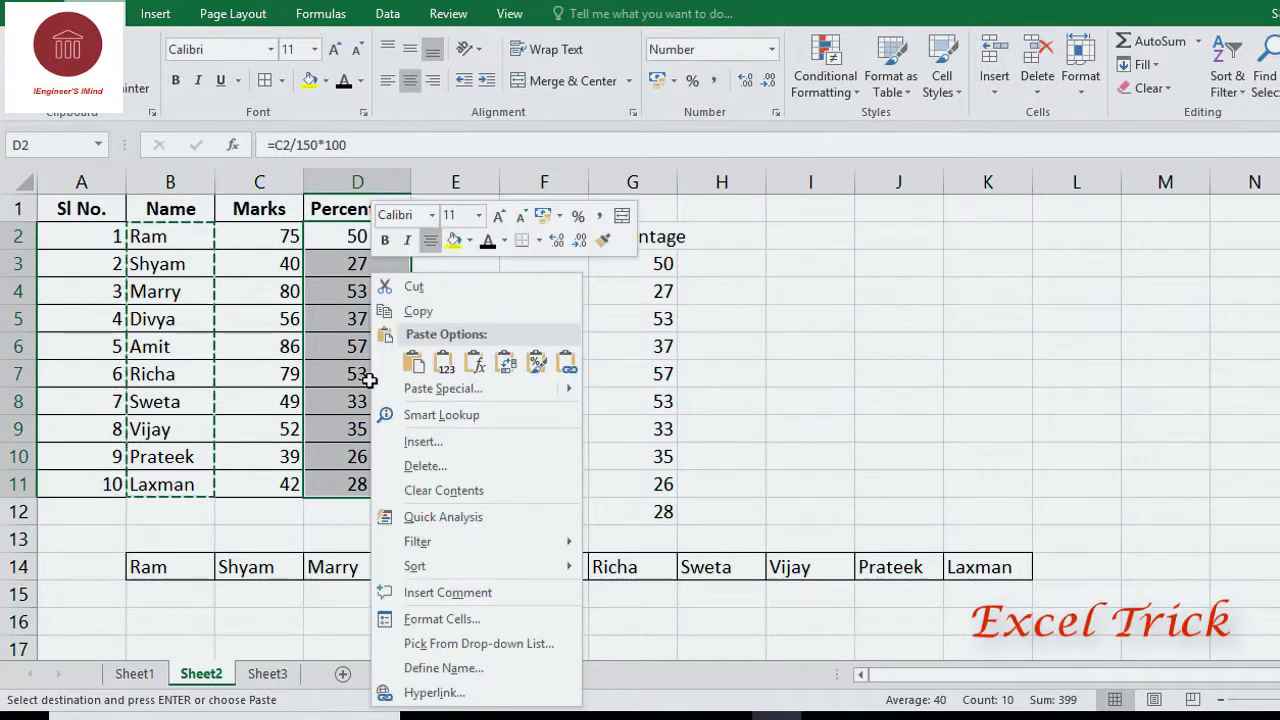
left_click(418, 318)
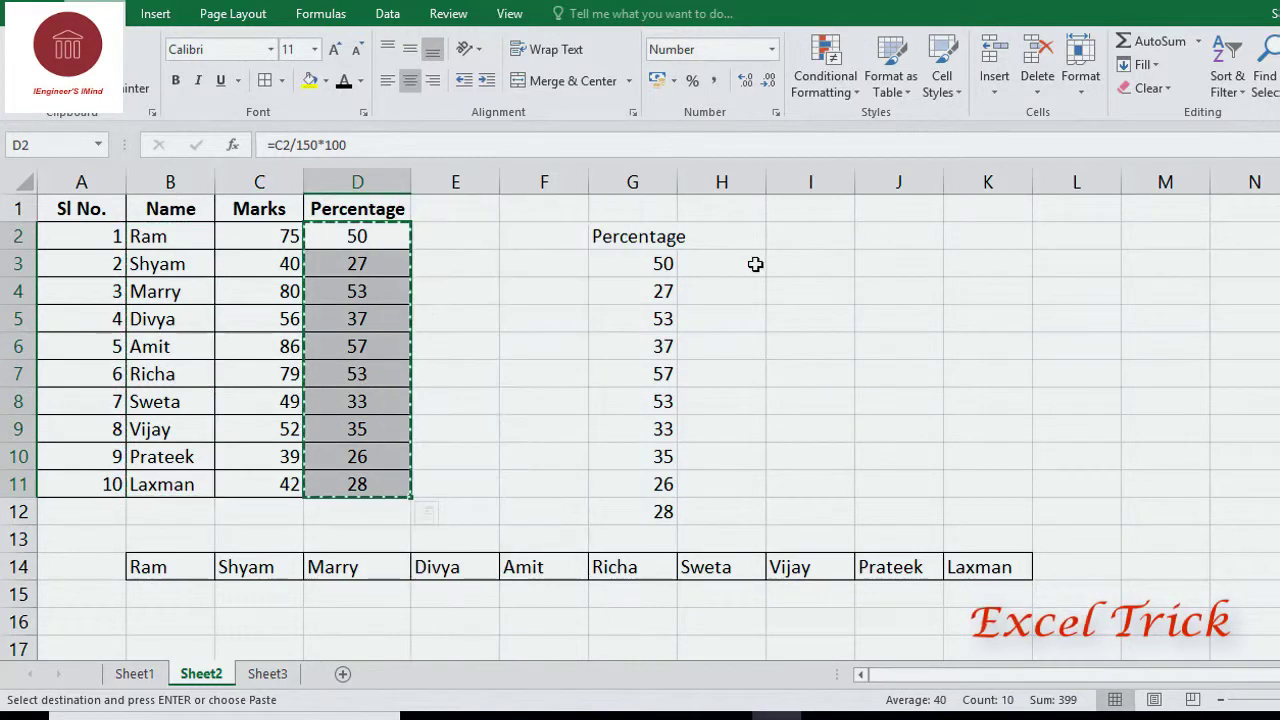
right_click(812, 242)
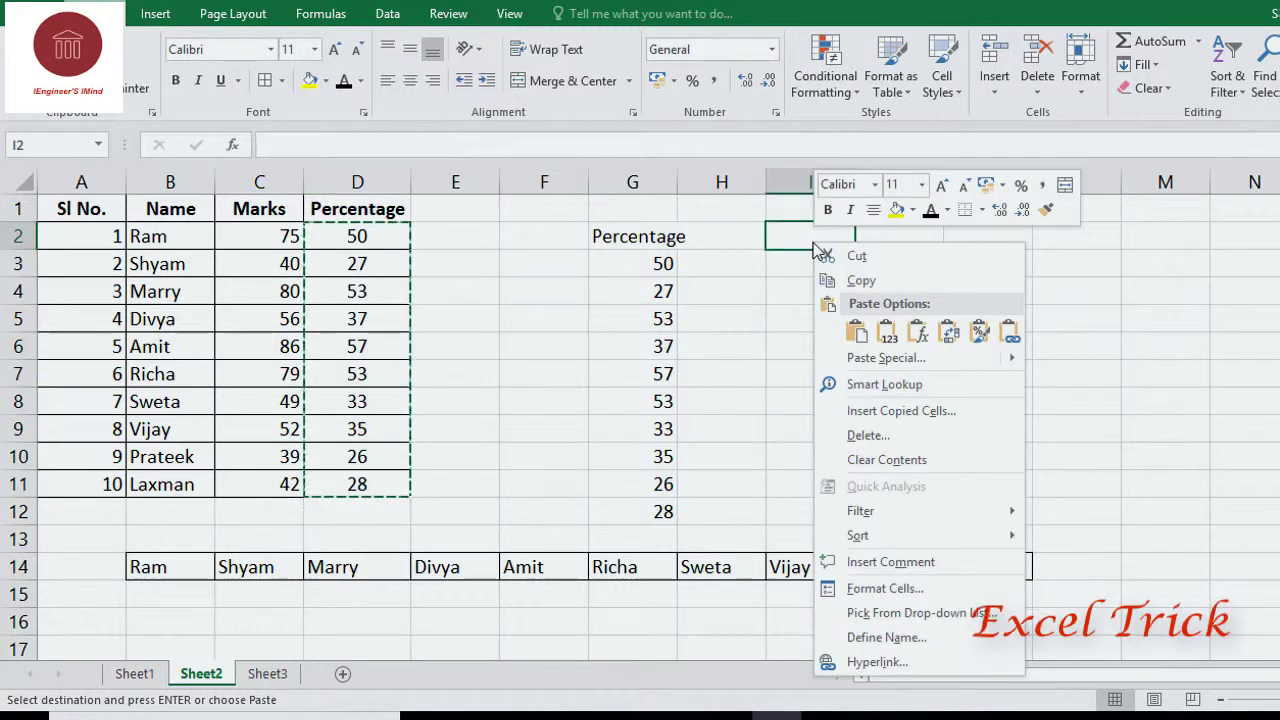
left_click(874, 362)
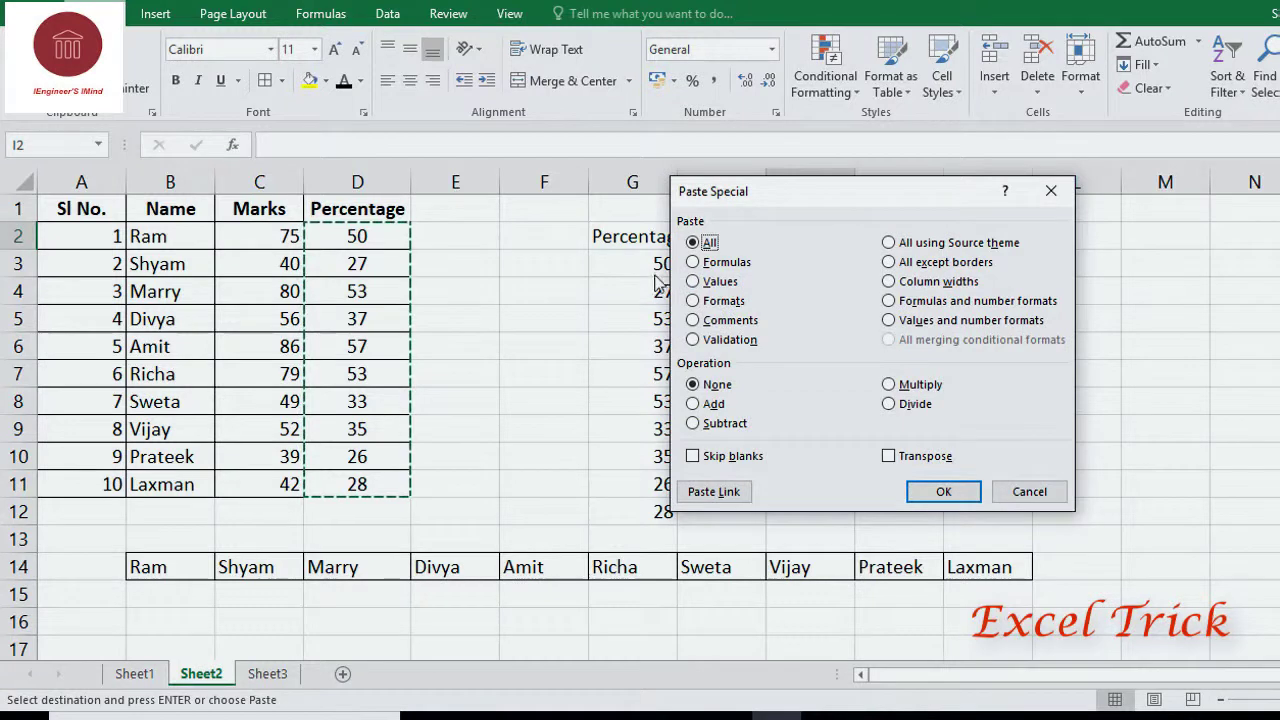
left_click(693, 263)
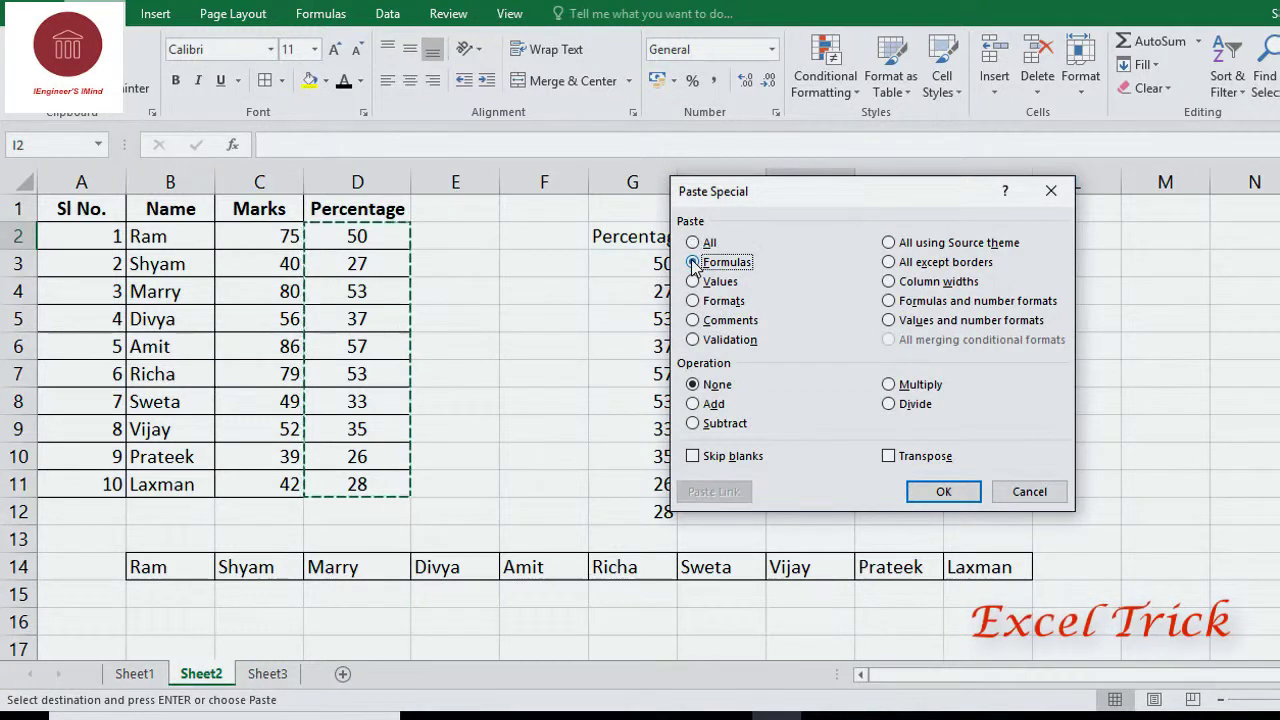
left_click(960, 494)
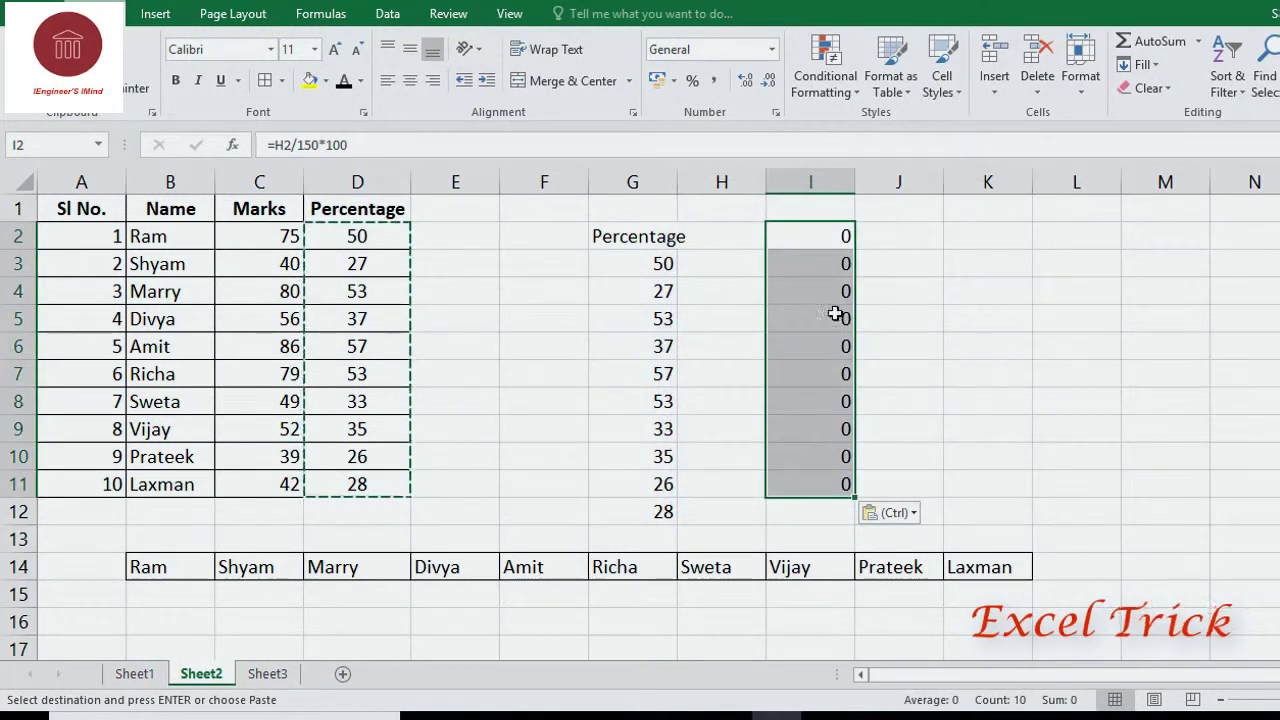